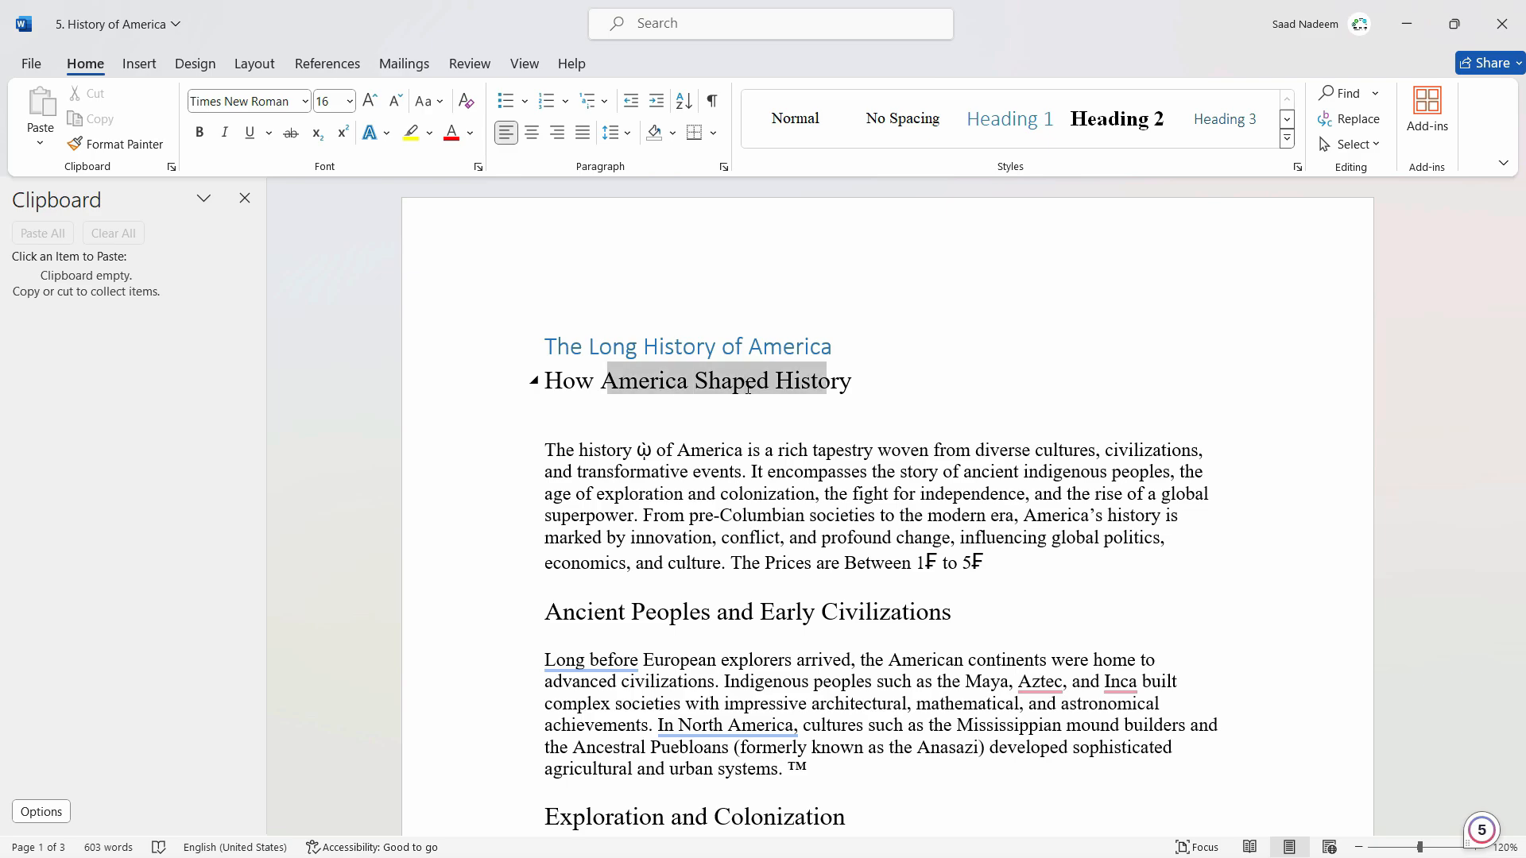
# Make the "How America Shaped History" heading bold and copy it.
pyautogui.click(201, 134)
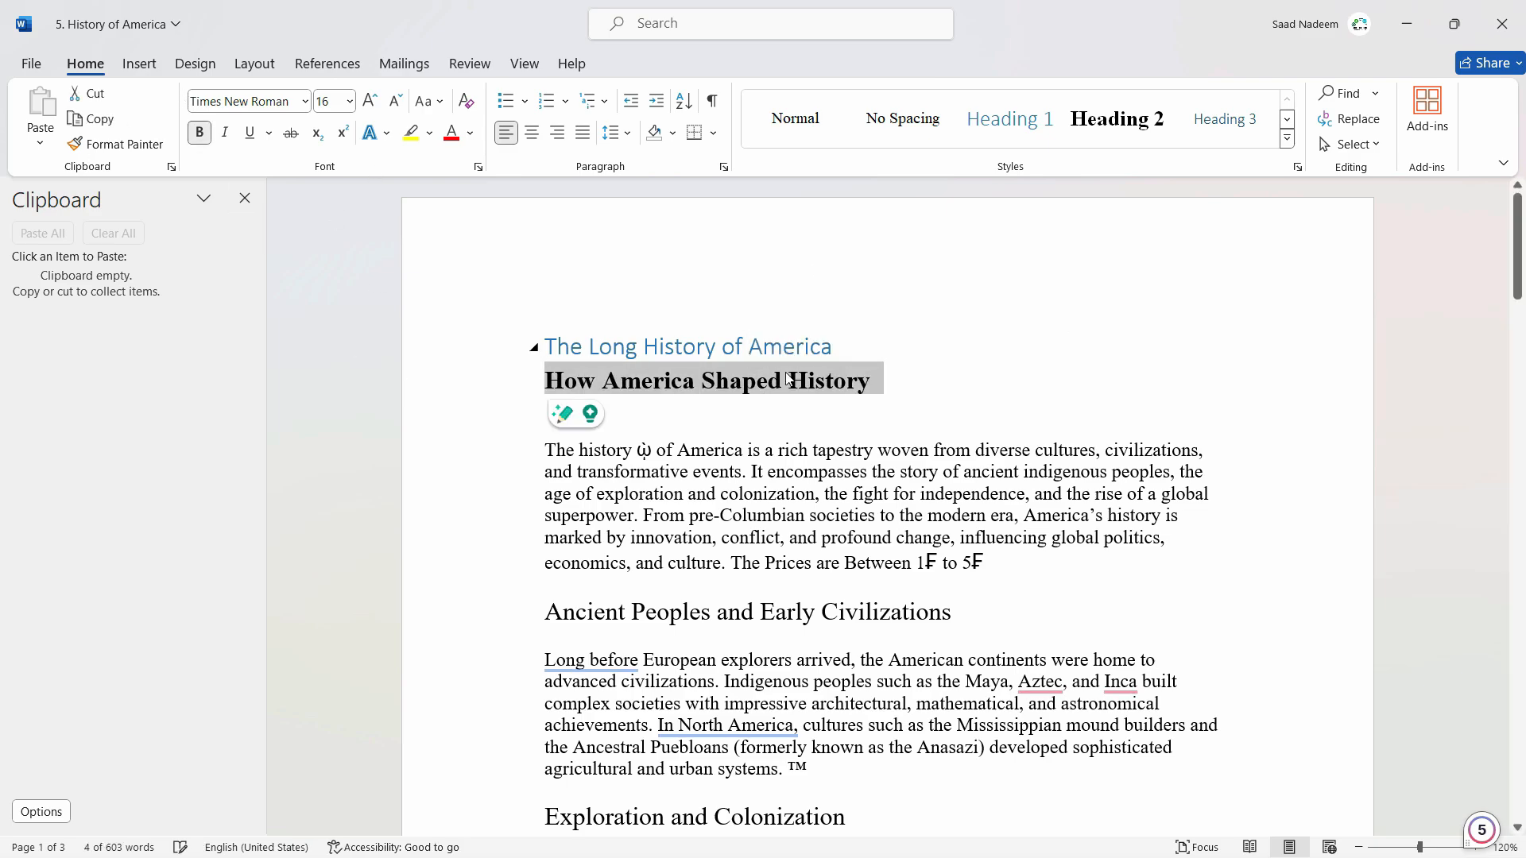
pyautogui.hotkey('ctrl', 'c')
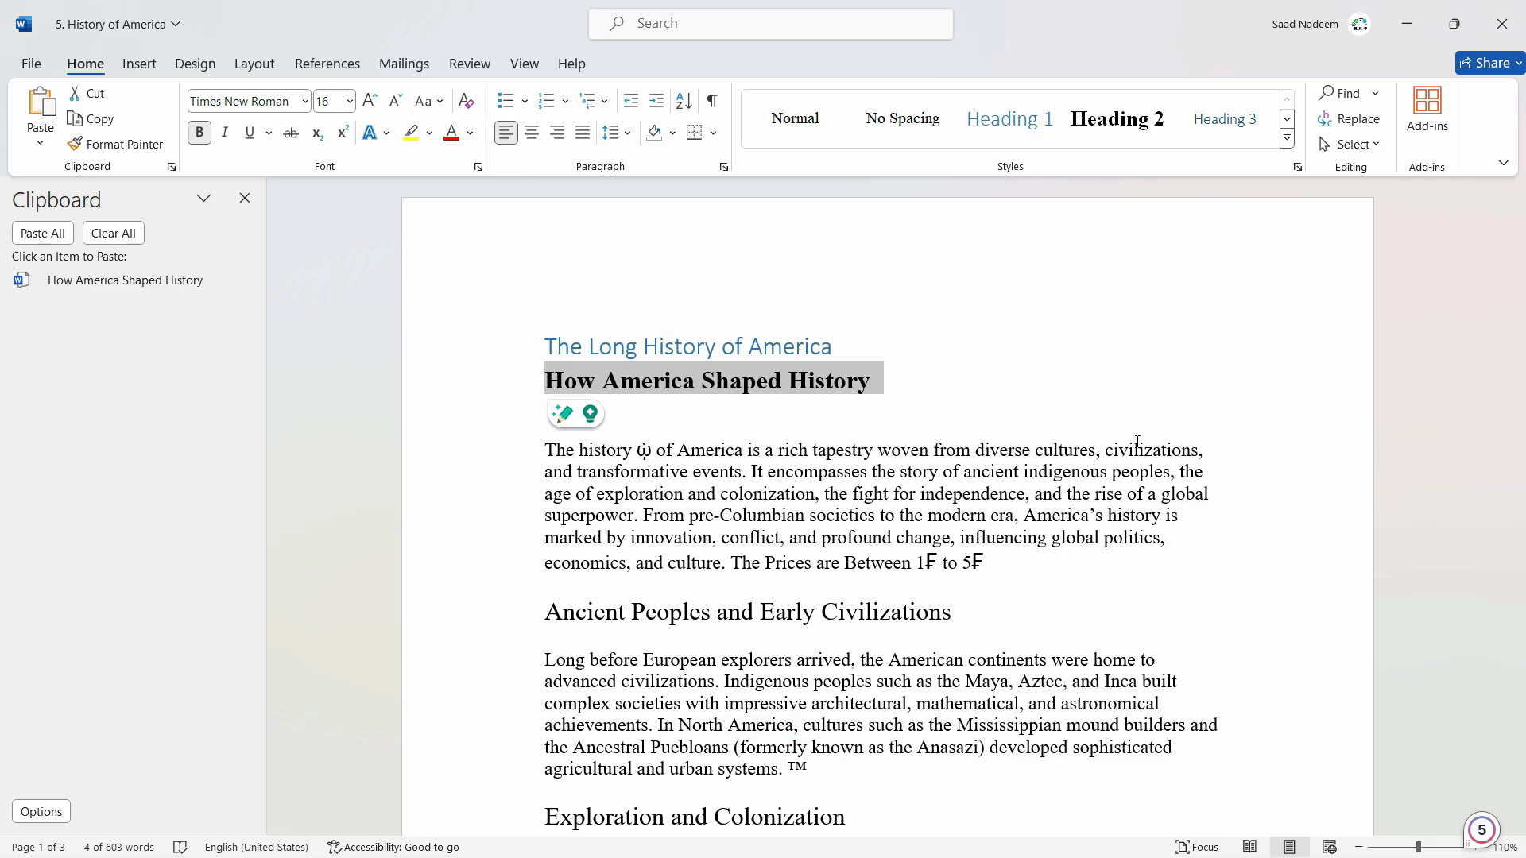
# Paste the copied heading after the last paragraph on page 2.
pyautogui.keyDown('ctrl'); pyautogui.scroll(-5, 1446, 452); pyautogui.keyUp('ctrl')
pyautogui.keyDown('ctrl'); pyautogui.scroll(-5, 1446, 455); pyautogui.keyUp('ctrl')
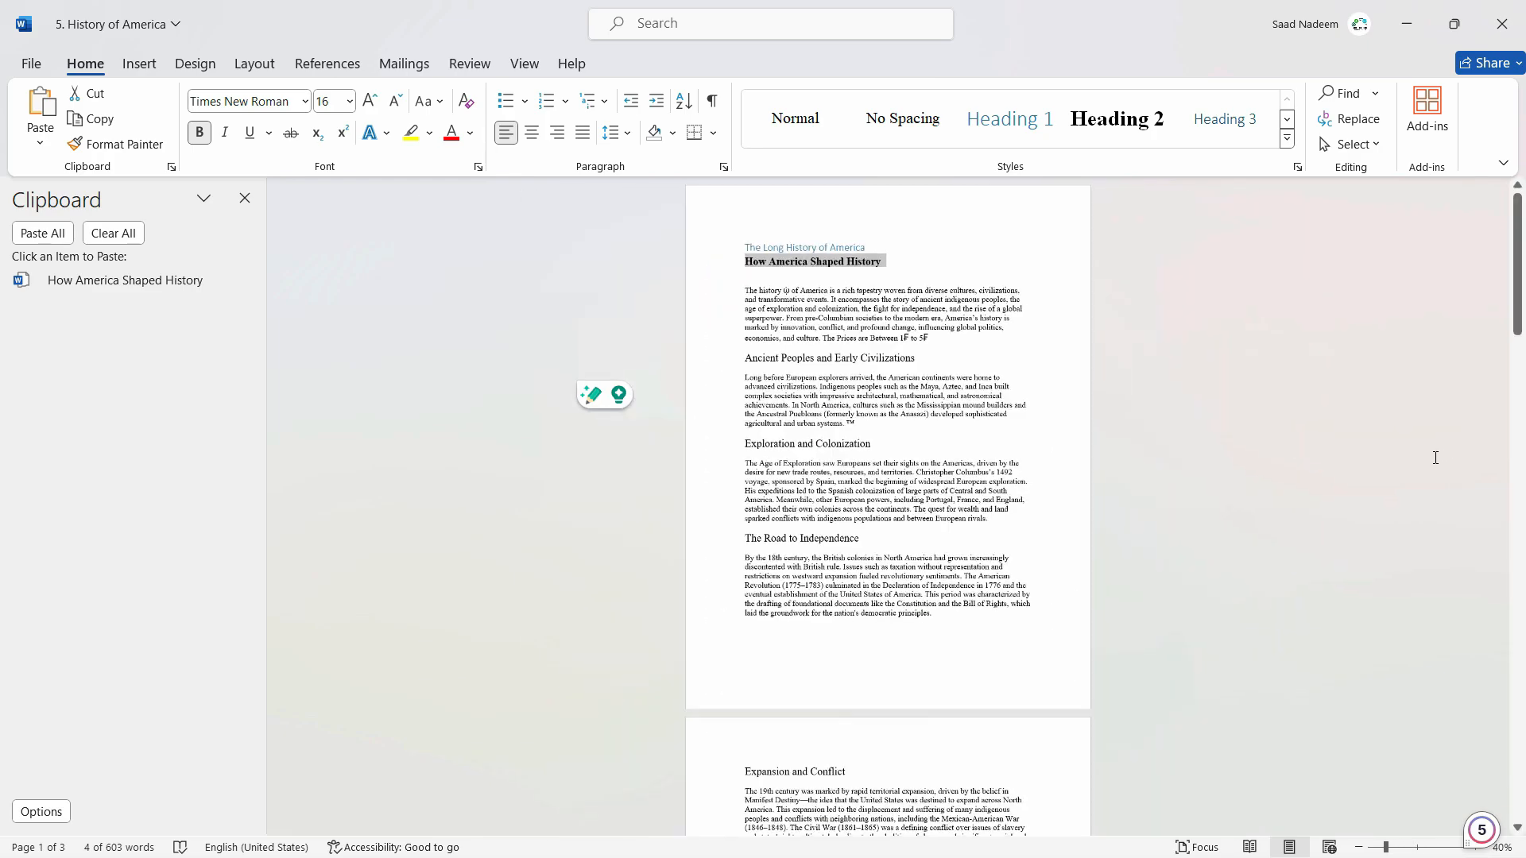
pyautogui.keyDown('ctrl'); pyautogui.scroll(4, 1111, 487); pyautogui.keyUp('ctrl')
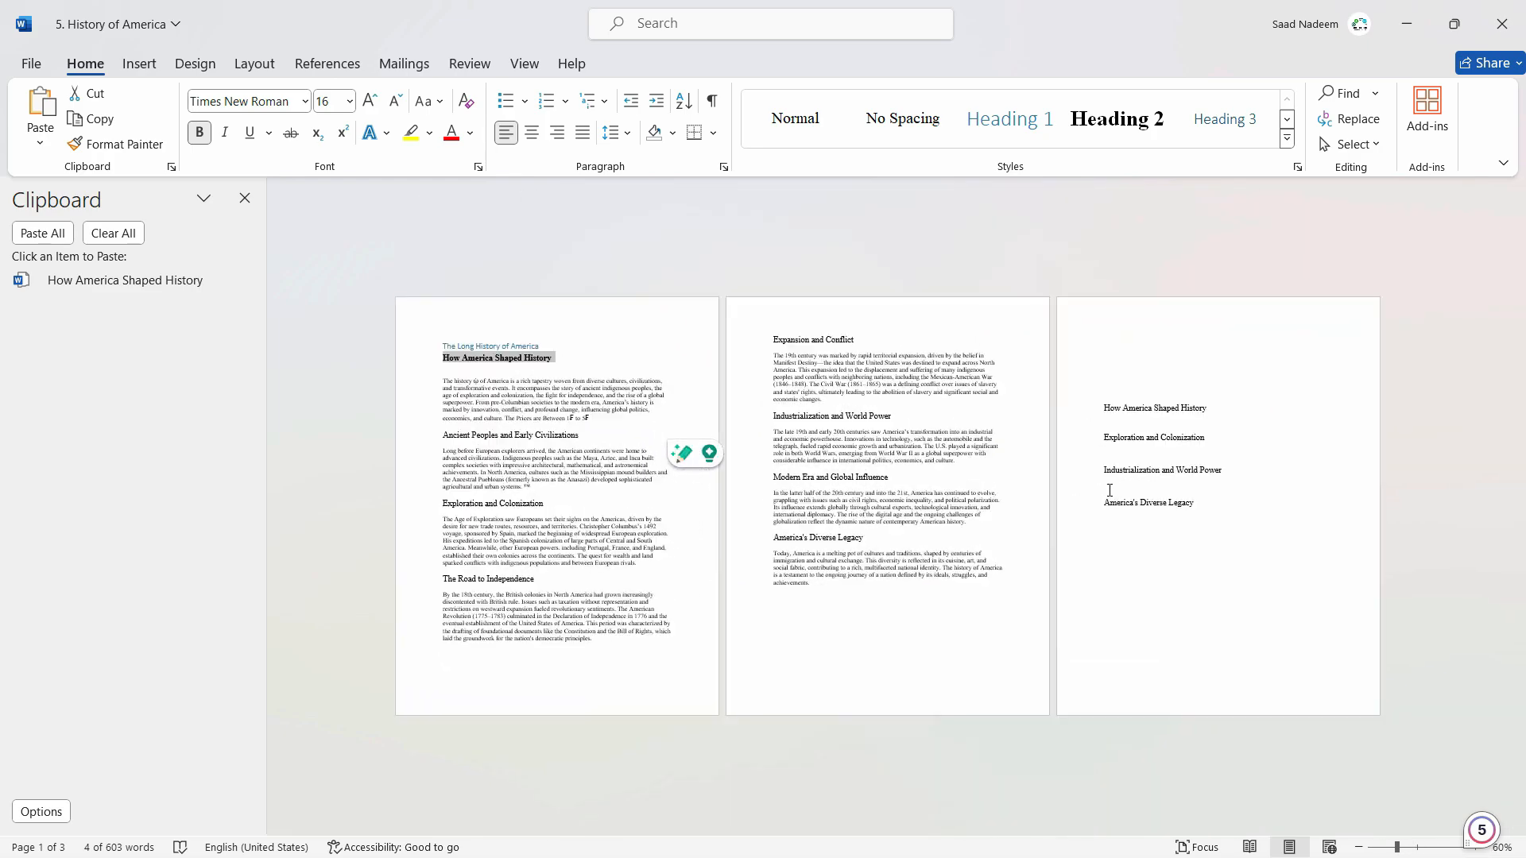
pyautogui.click(1096, 639)
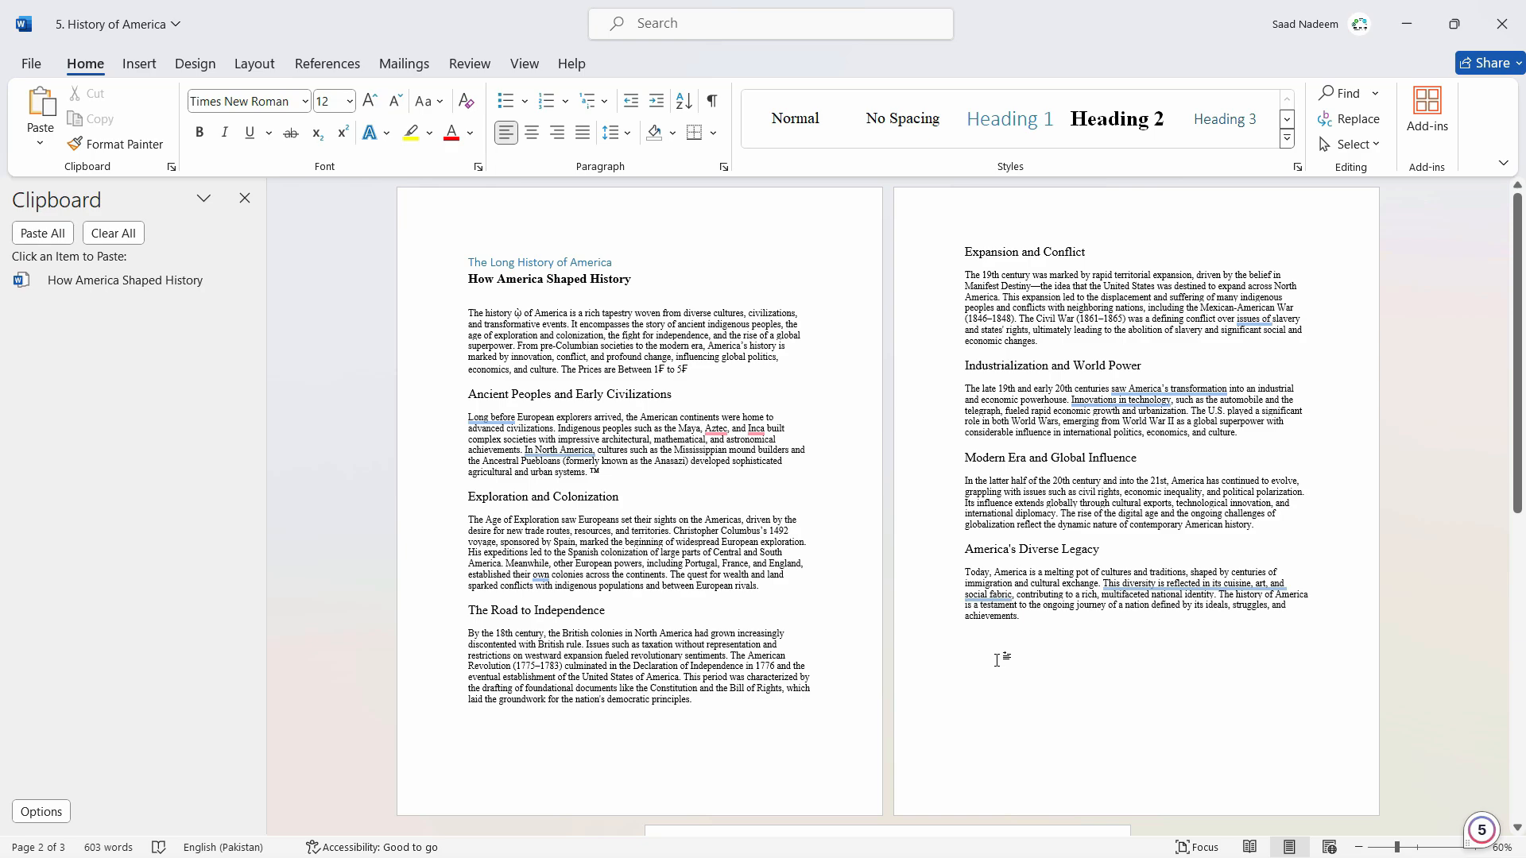
pyautogui.hotkey('ctrl', 'v')
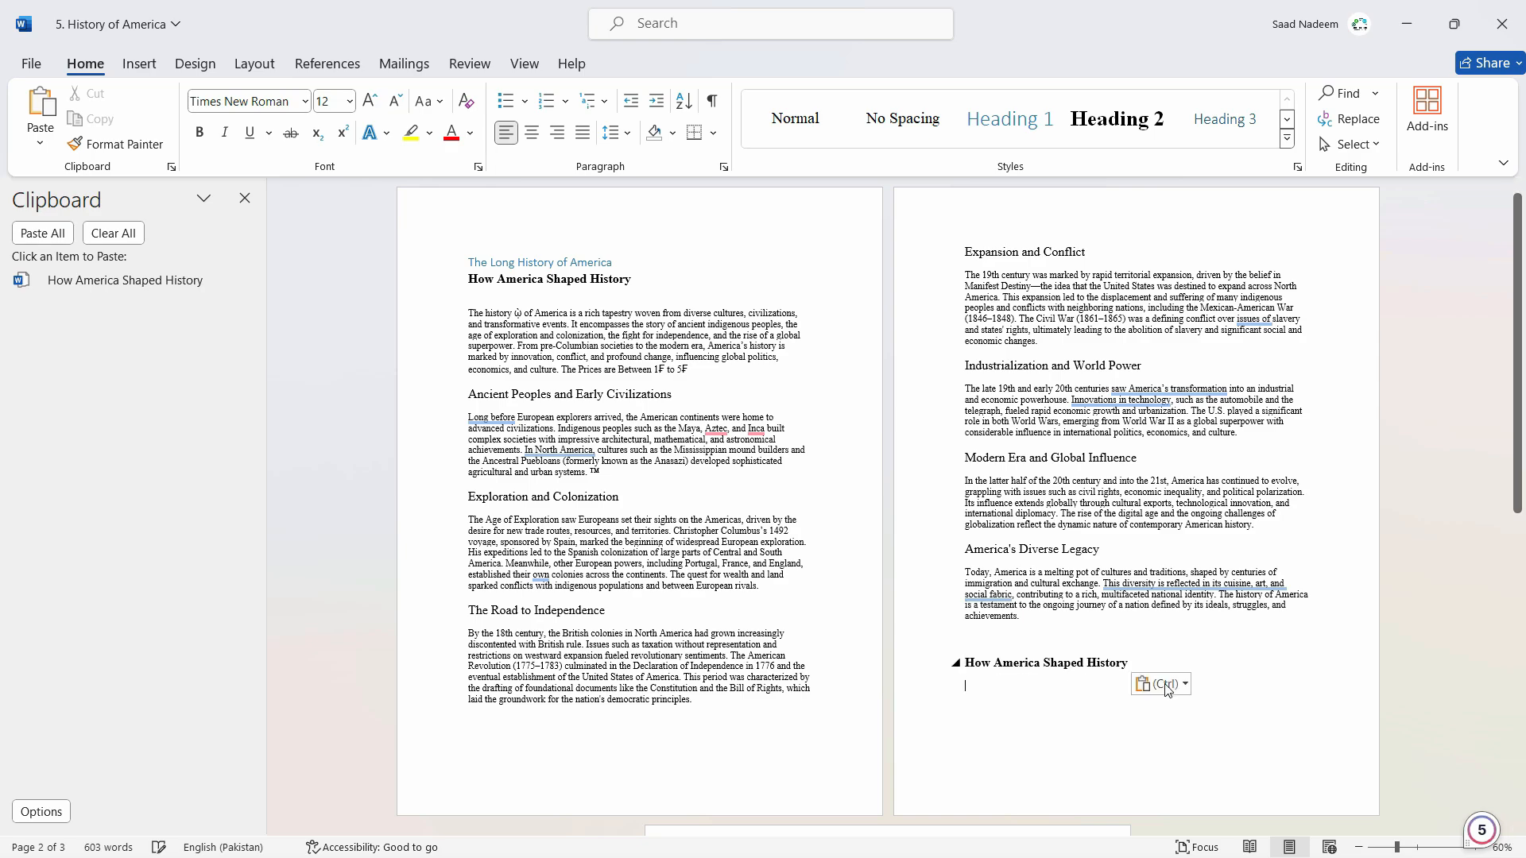
# Delete the pasted heading from the end of page 2.
pyautogui.click(563, 287)
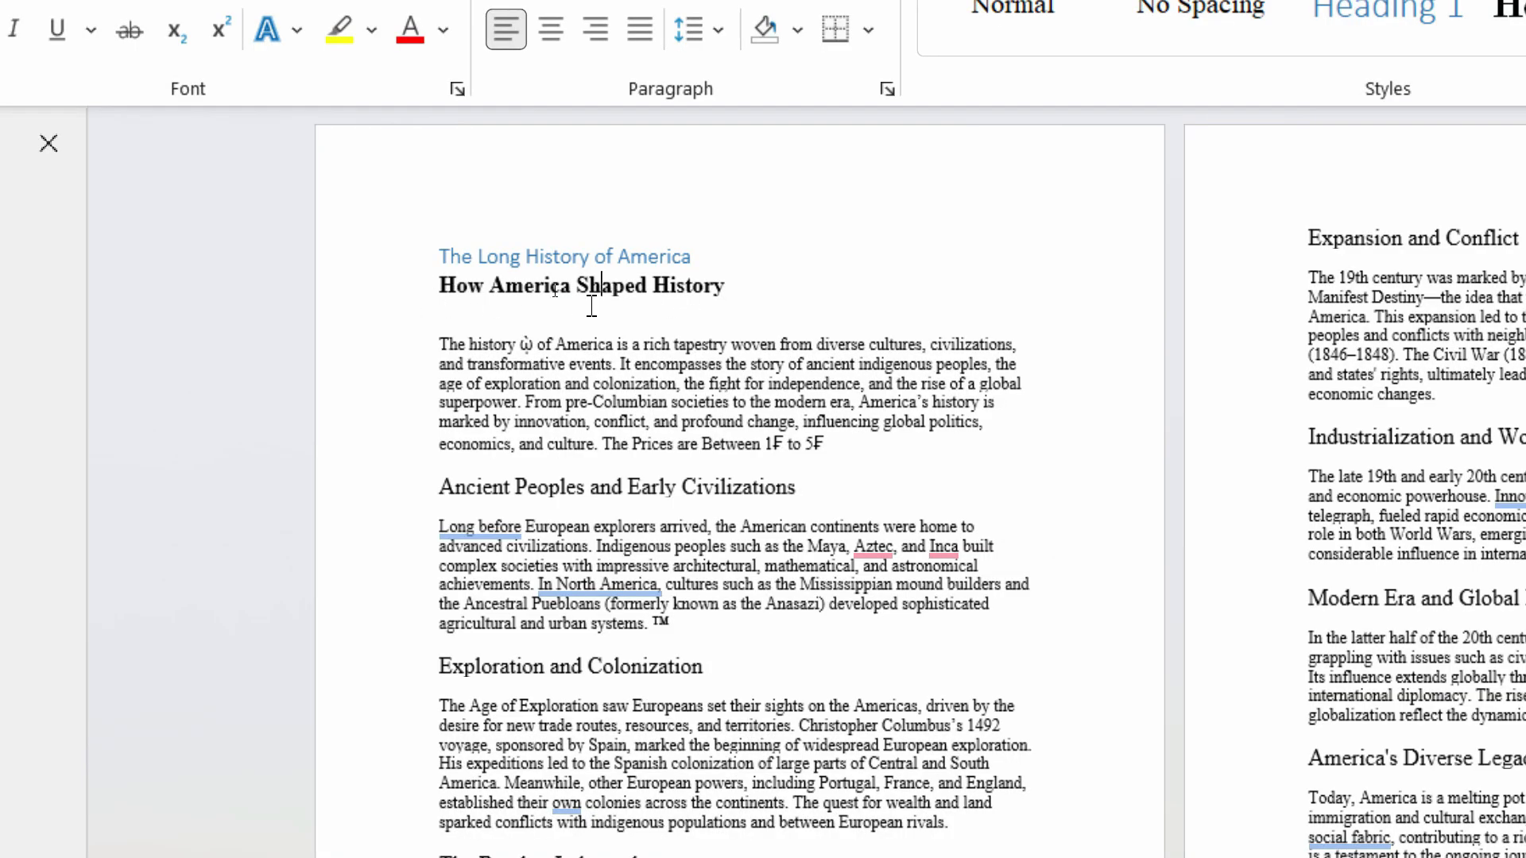
pyautogui.press('ctrl')
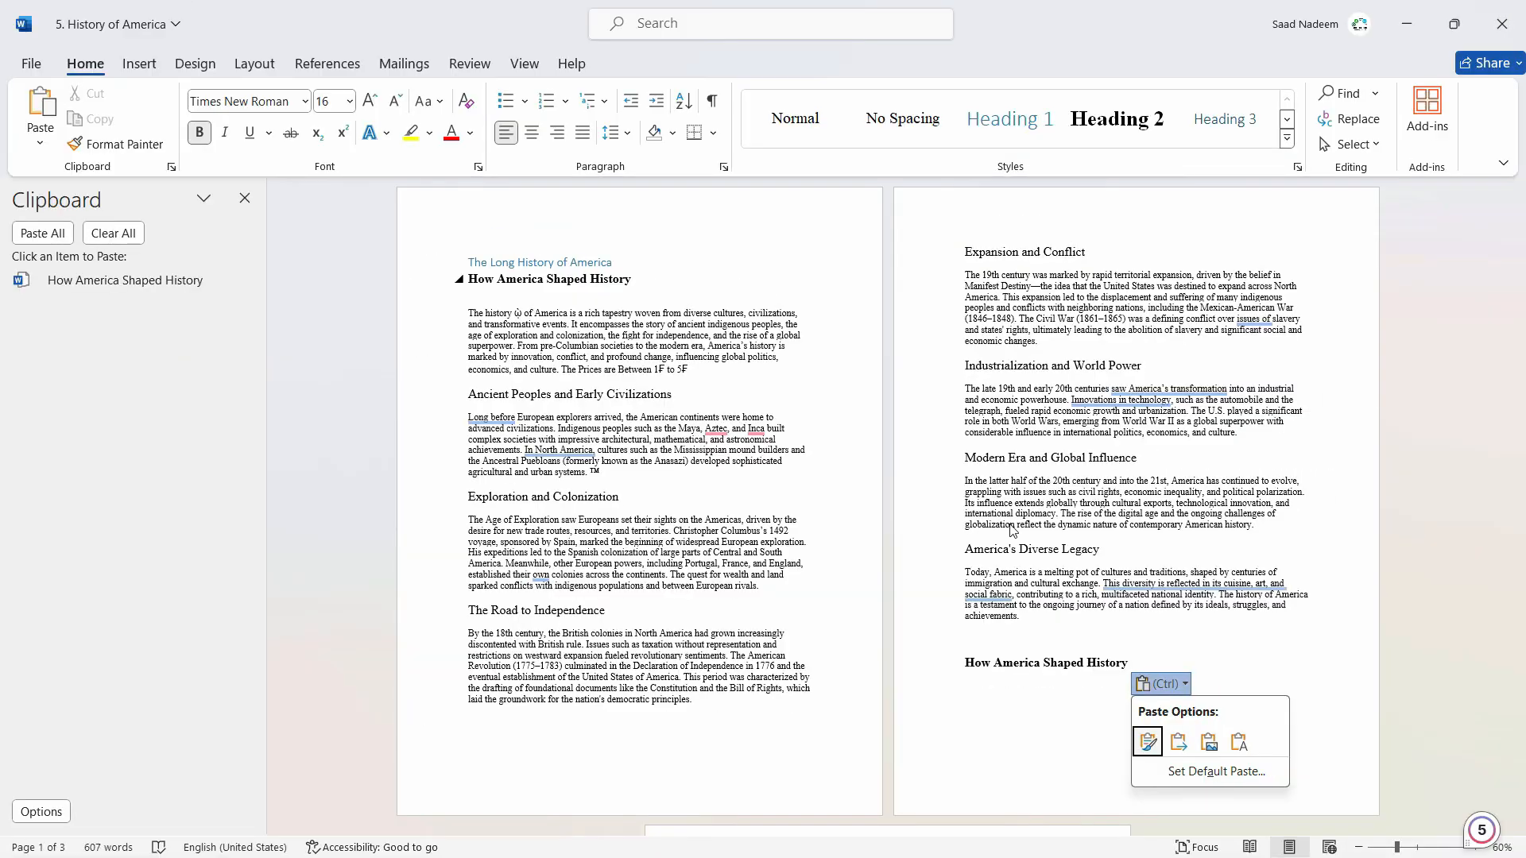
pyautogui.click(956, 662)
pyautogui.hotkey('ctrl', 'c')
pyautogui.press('Delete')
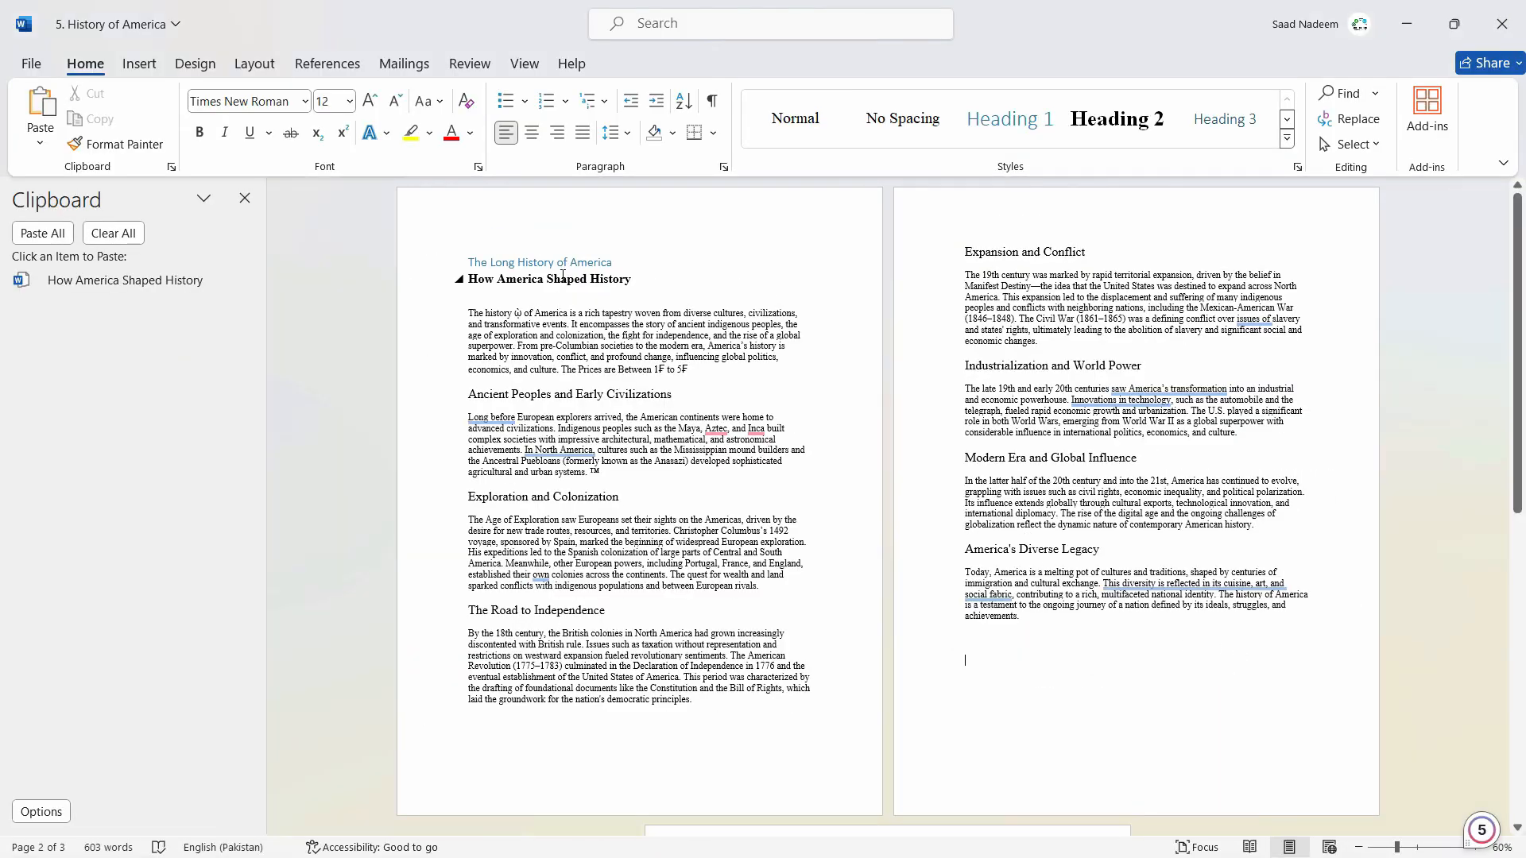
# Paste the copied heading at the end of page 2 using Keep Text Only.
pyautogui.rightClick(980, 663)
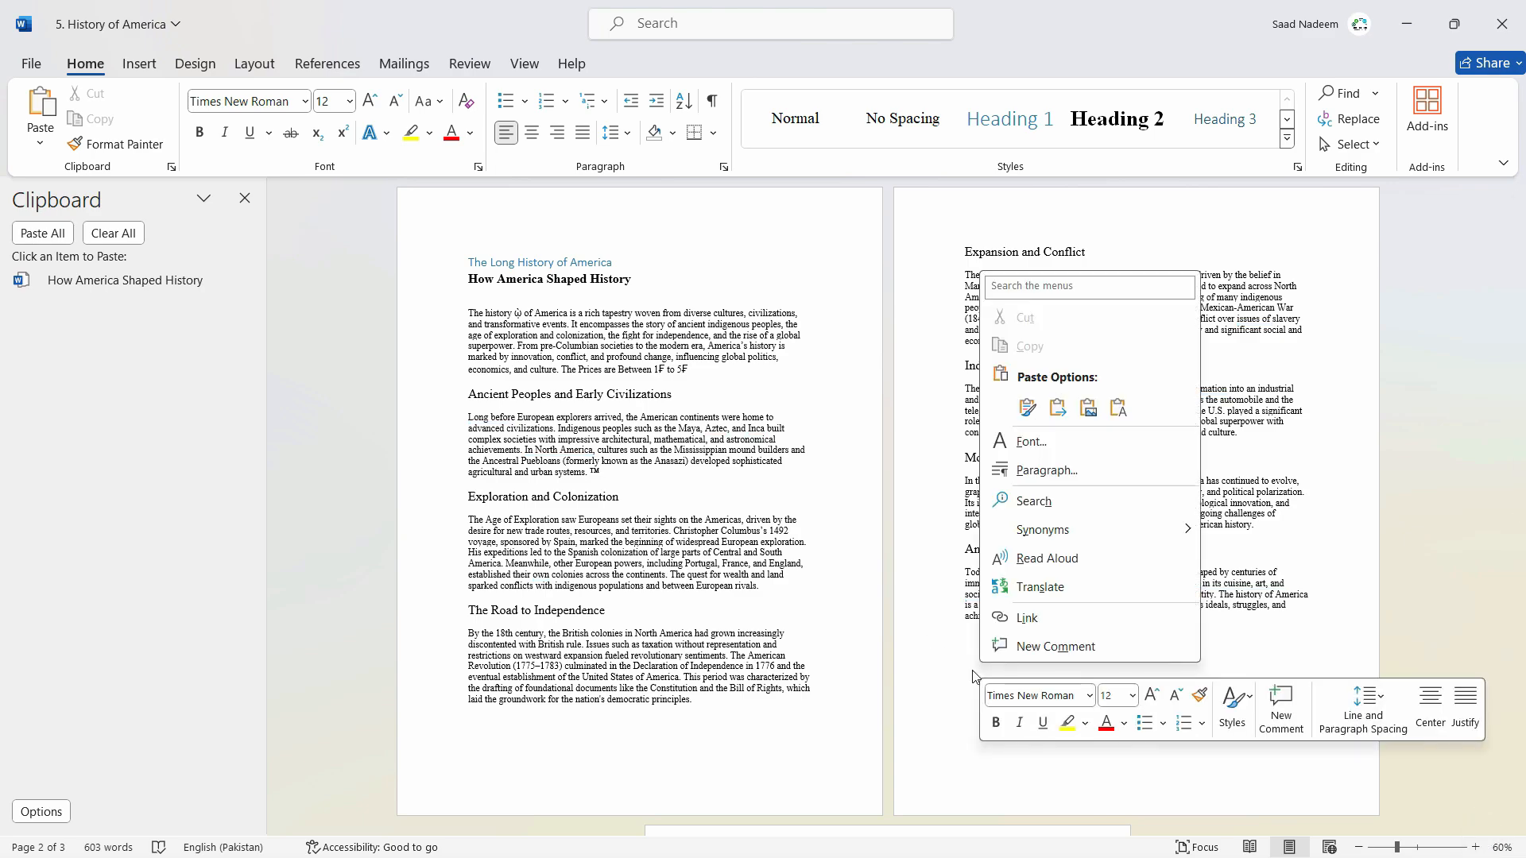
pyautogui.click(972, 670)
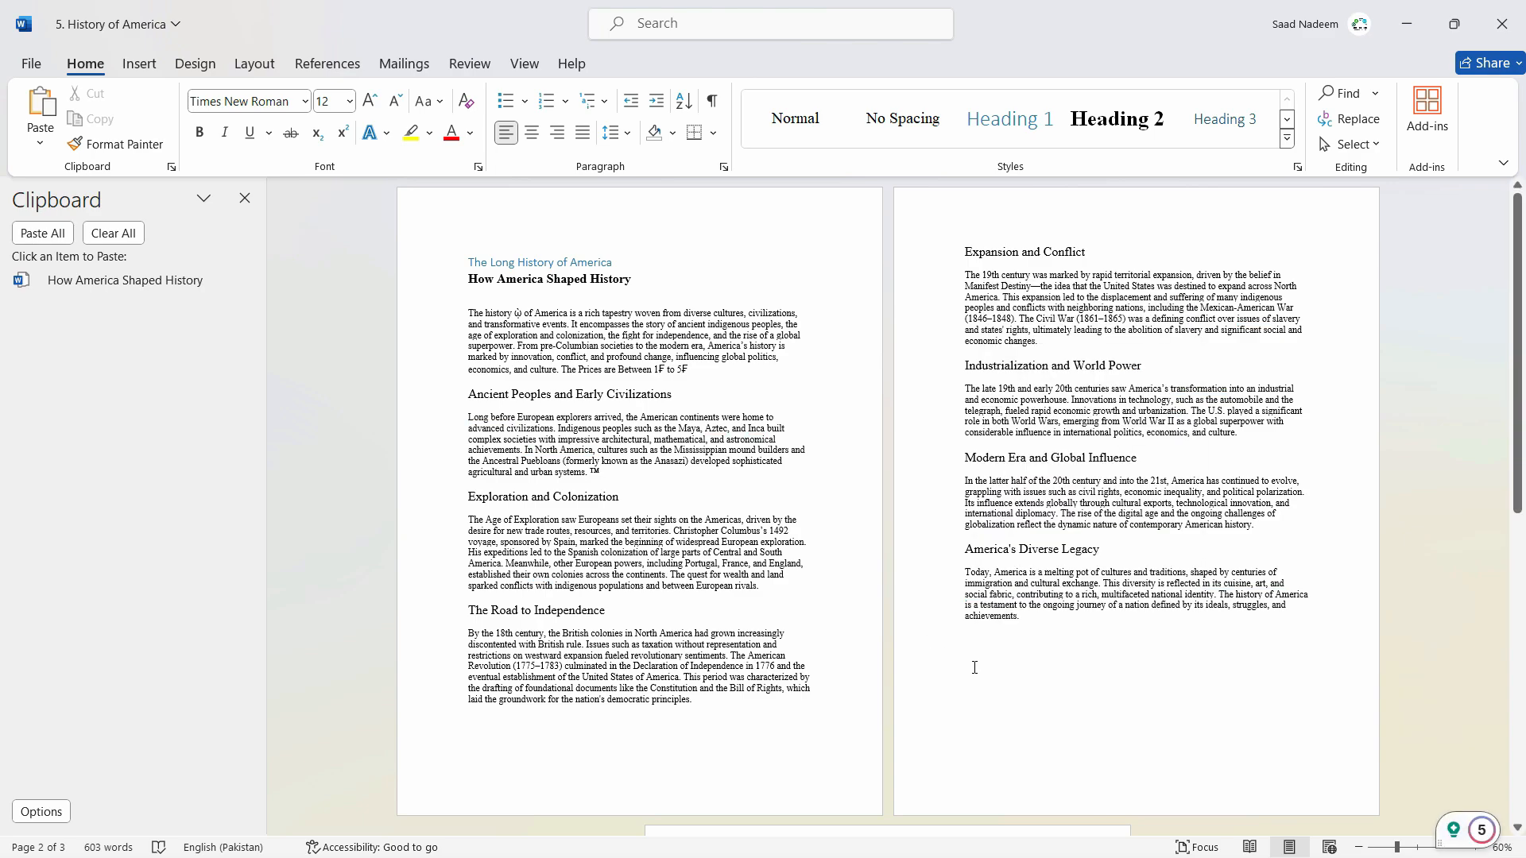
pyautogui.rightClick(974, 669)
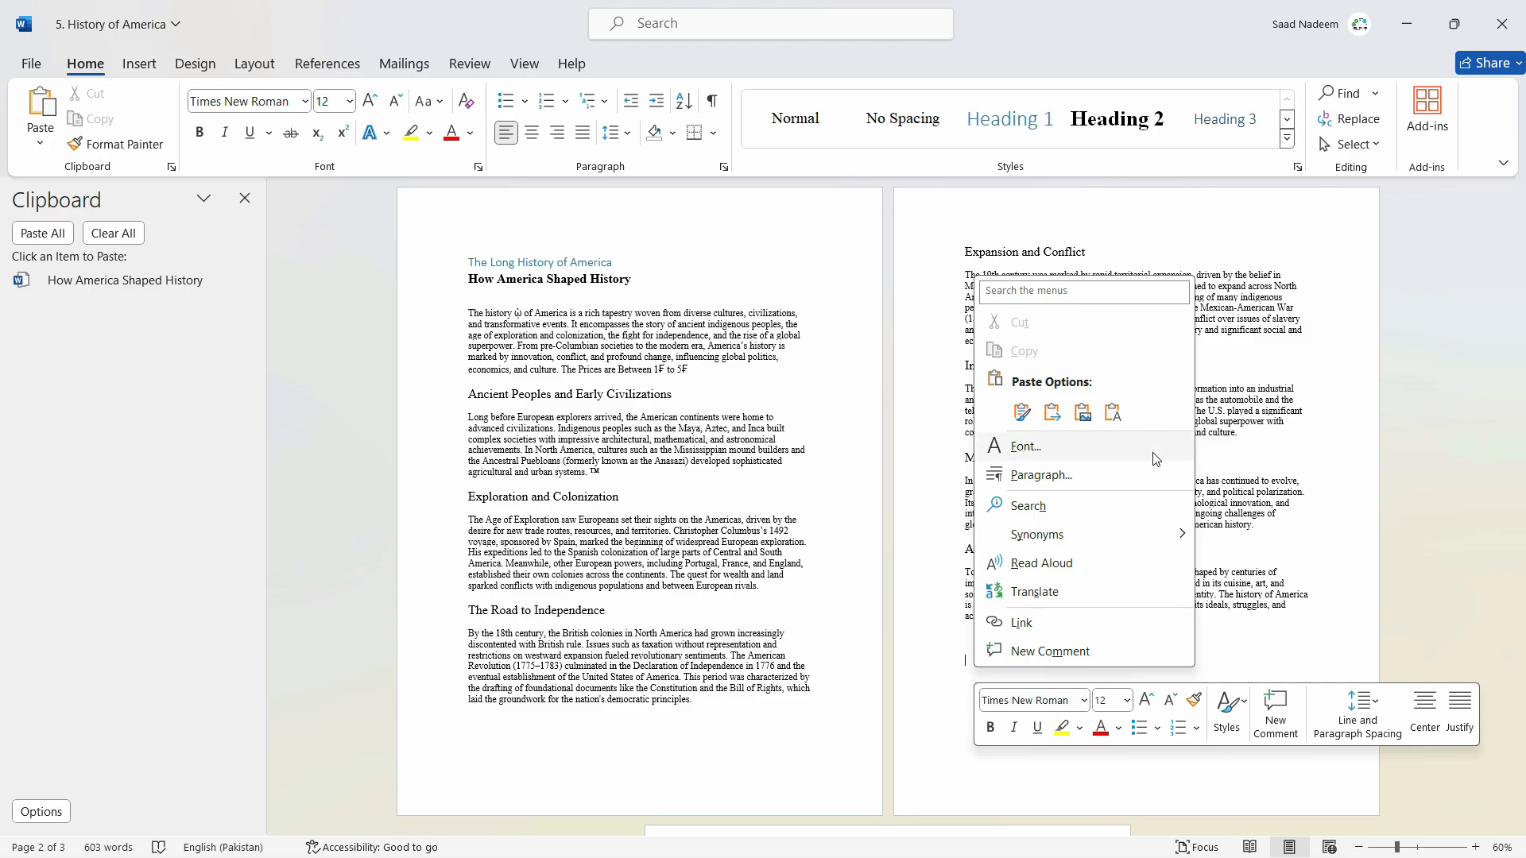
pyautogui.click(1115, 413)
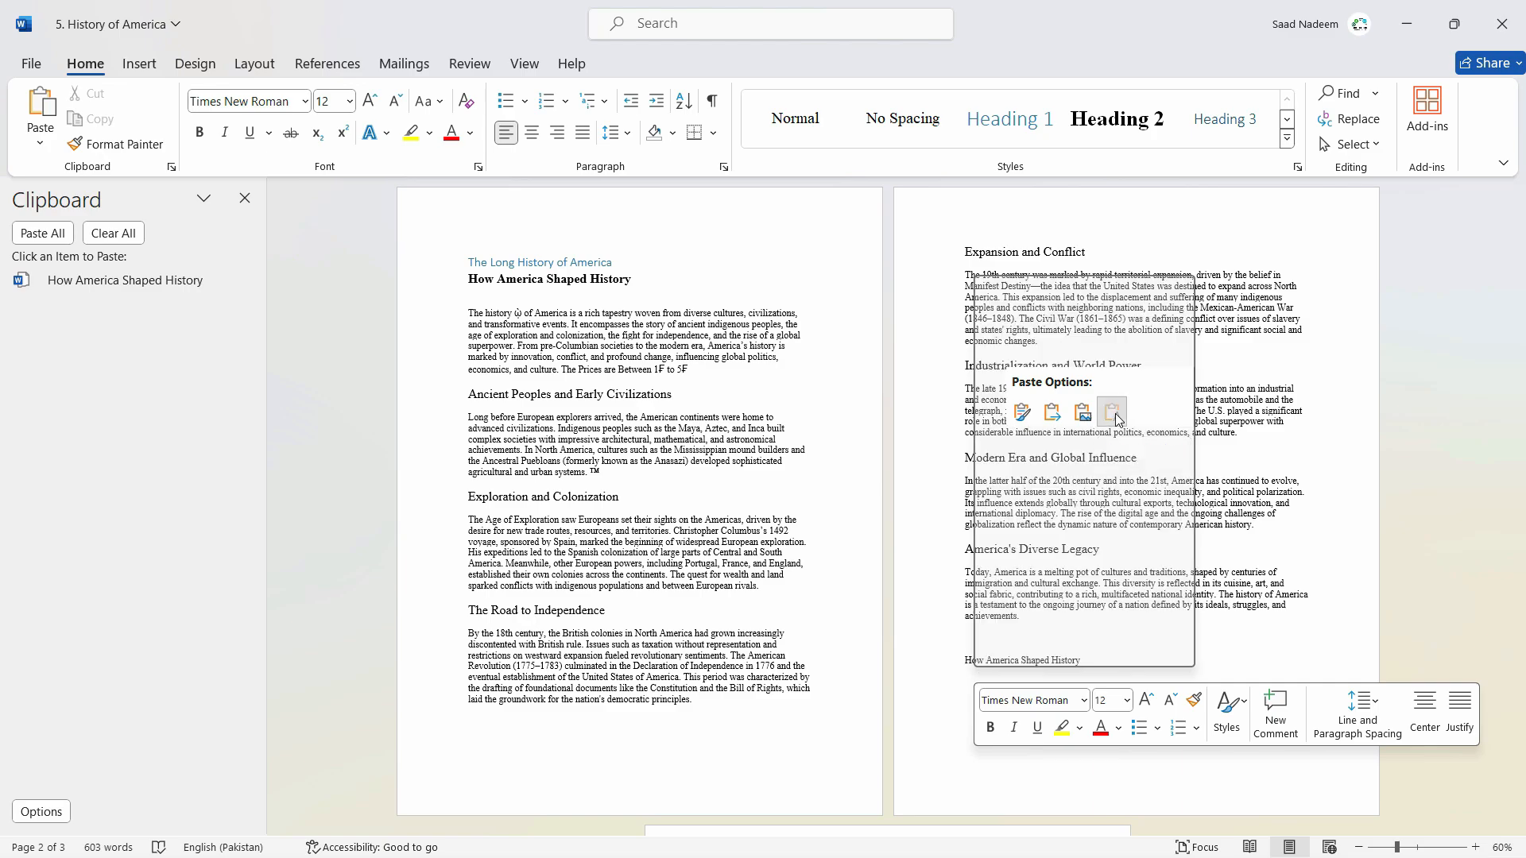
# Start a new line below the plain-text heading and paste the copied heading as a picture.
pyautogui.scroll(10, 1066, 632)
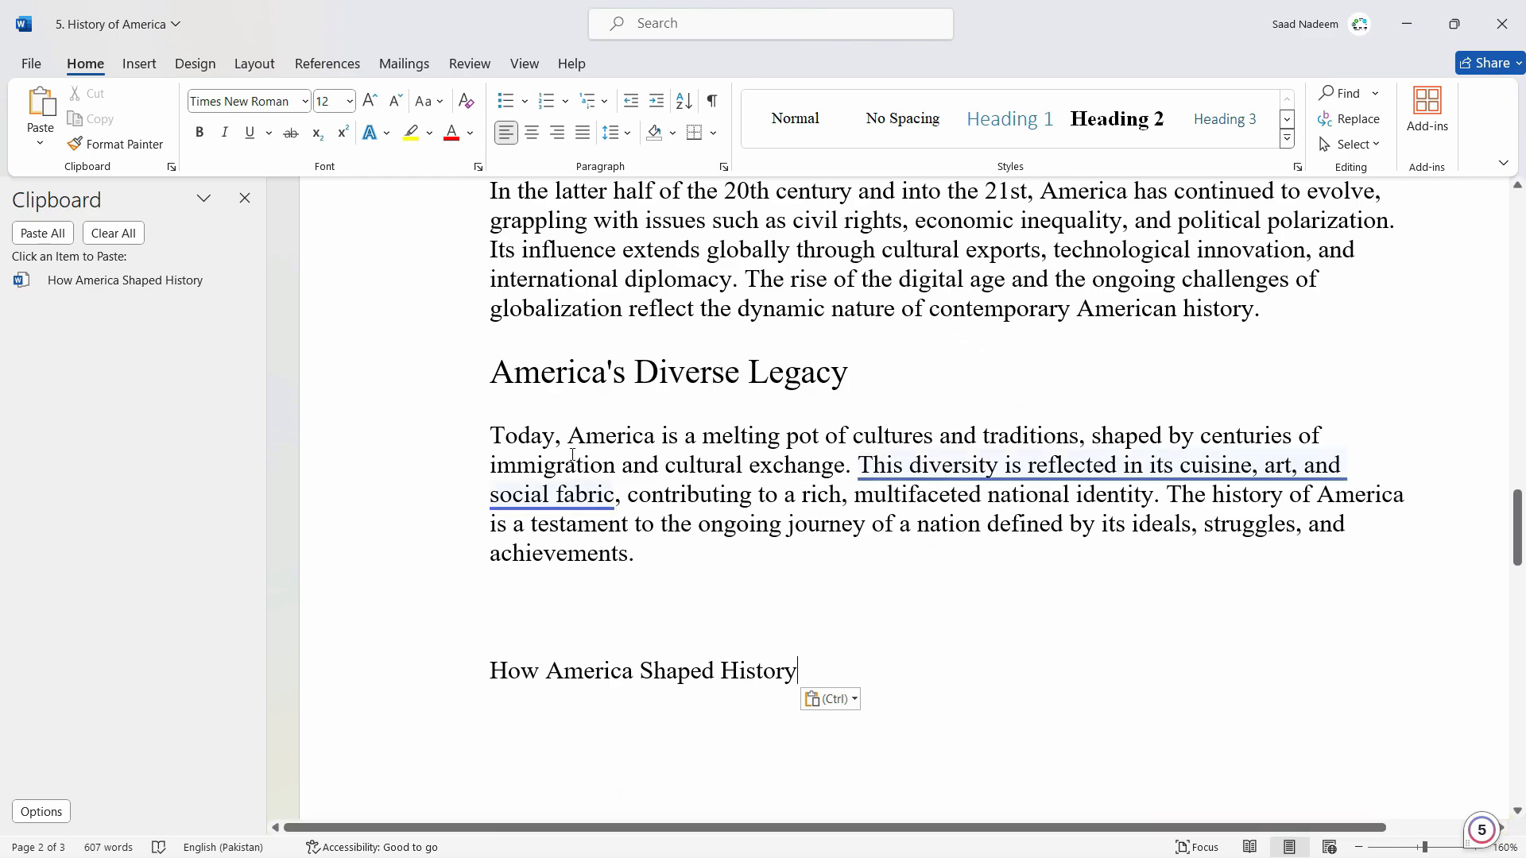
pyautogui.click(568, 437)
pyautogui.click(743, 467)
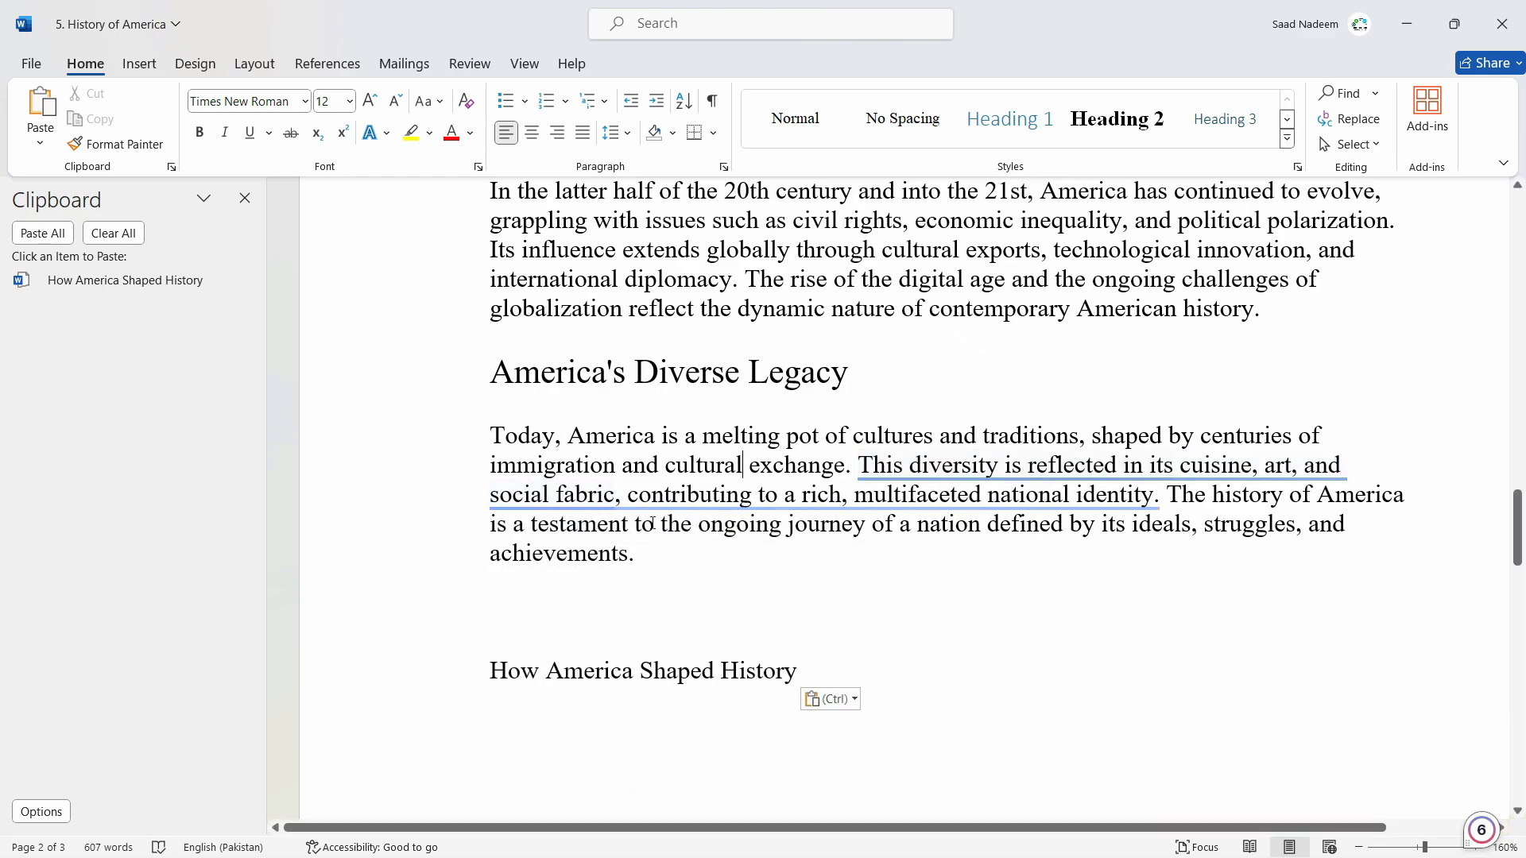
pyautogui.click(747, 437)
pyautogui.press('Return')
pyautogui.rightClick(513, 739)
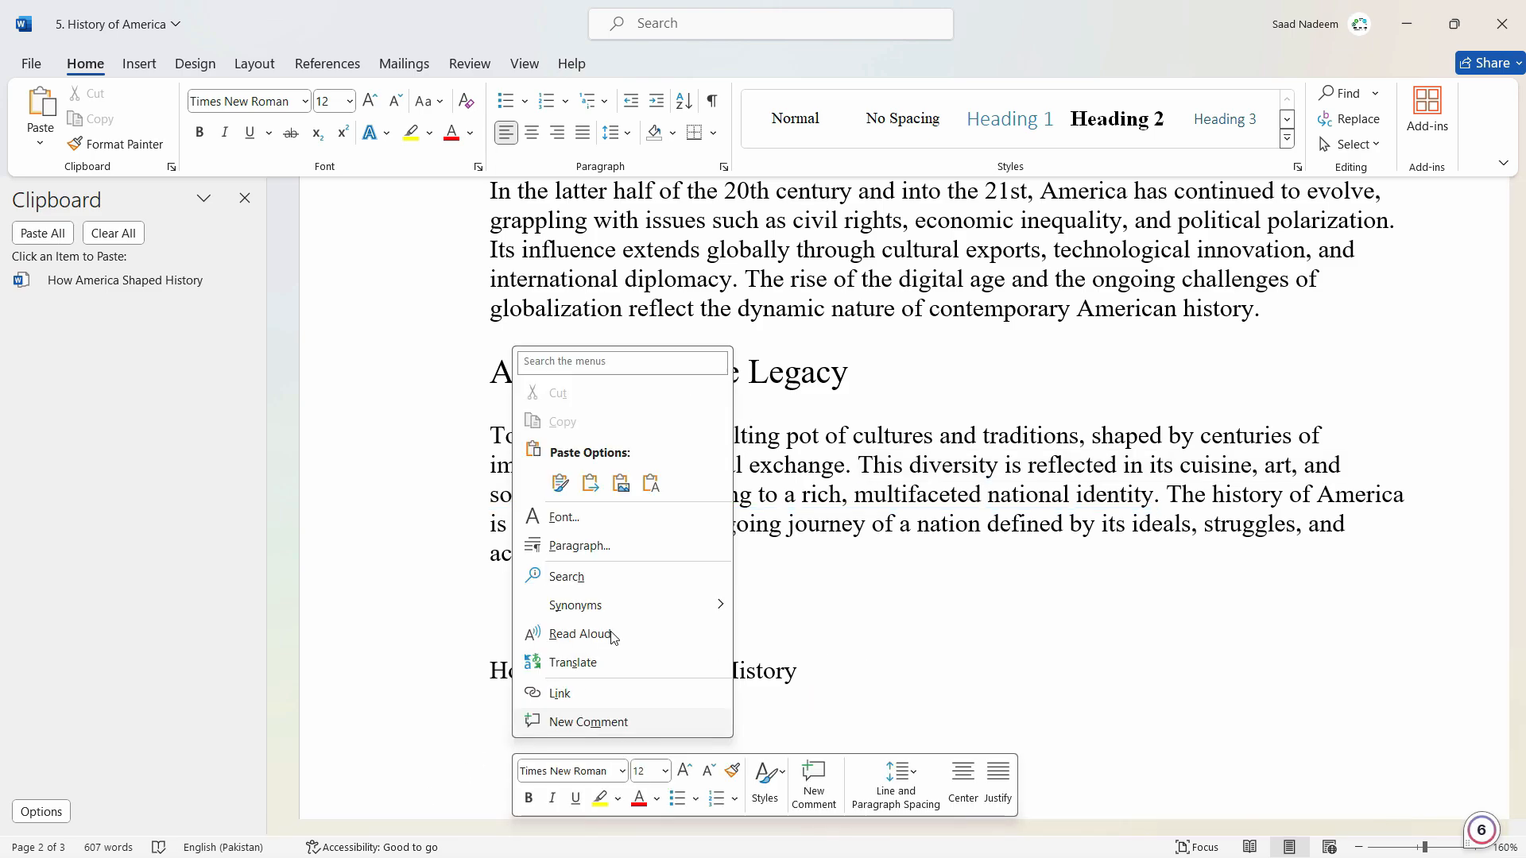
pyautogui.click(621, 483)
# Try to resize the pasted heading picture, then undo the resize.
pyautogui.scroll(-3, 1171, 611)
pyautogui.click(933, 507)
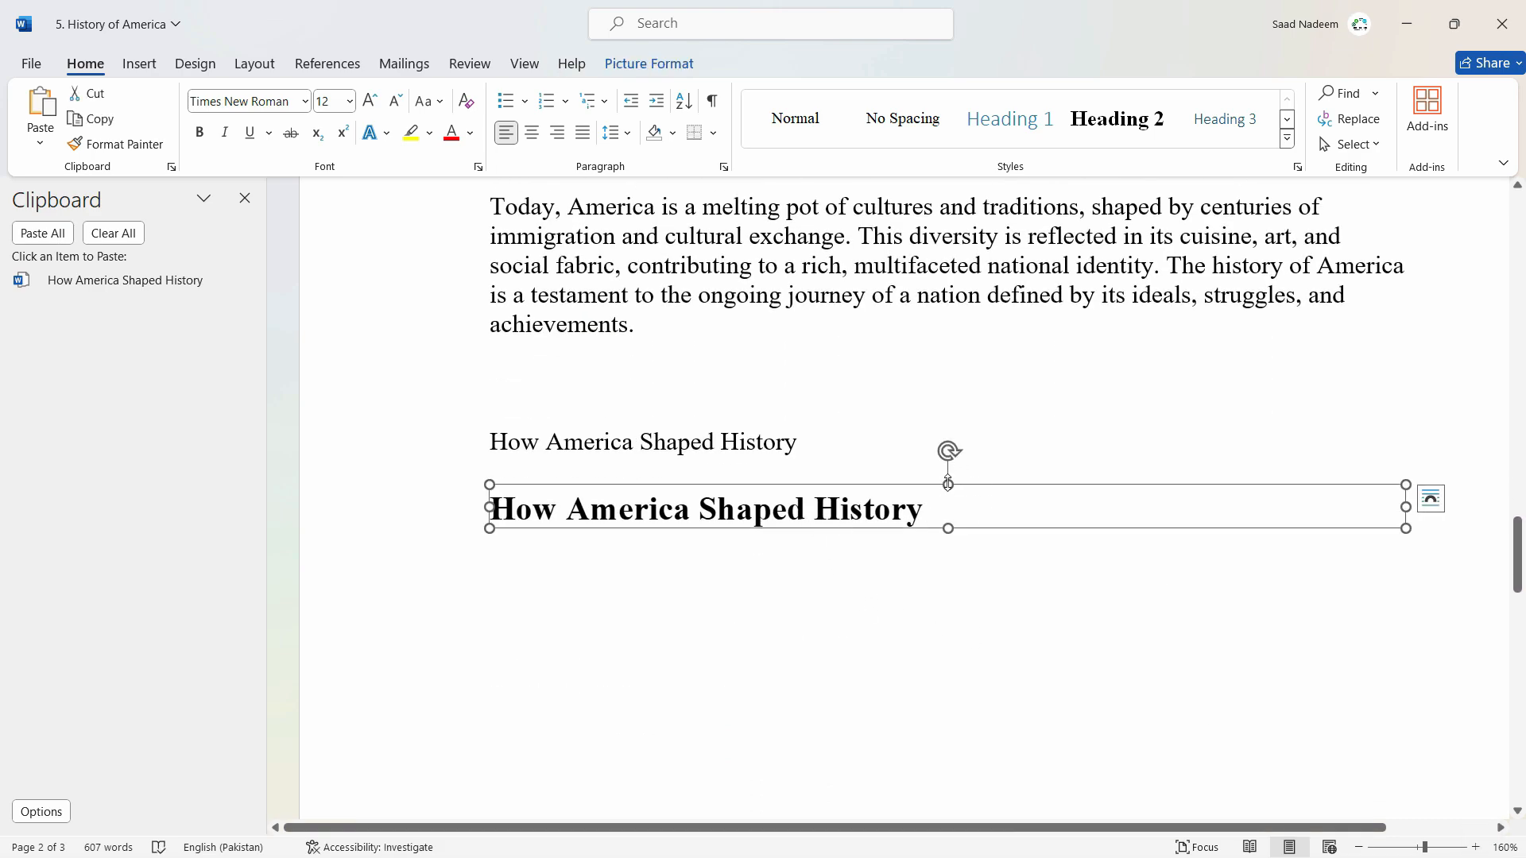
pyautogui.moveTo(1418, 463); pyautogui.dragTo(1076, 453)
pyautogui.hotkey('ctrl', 'z')
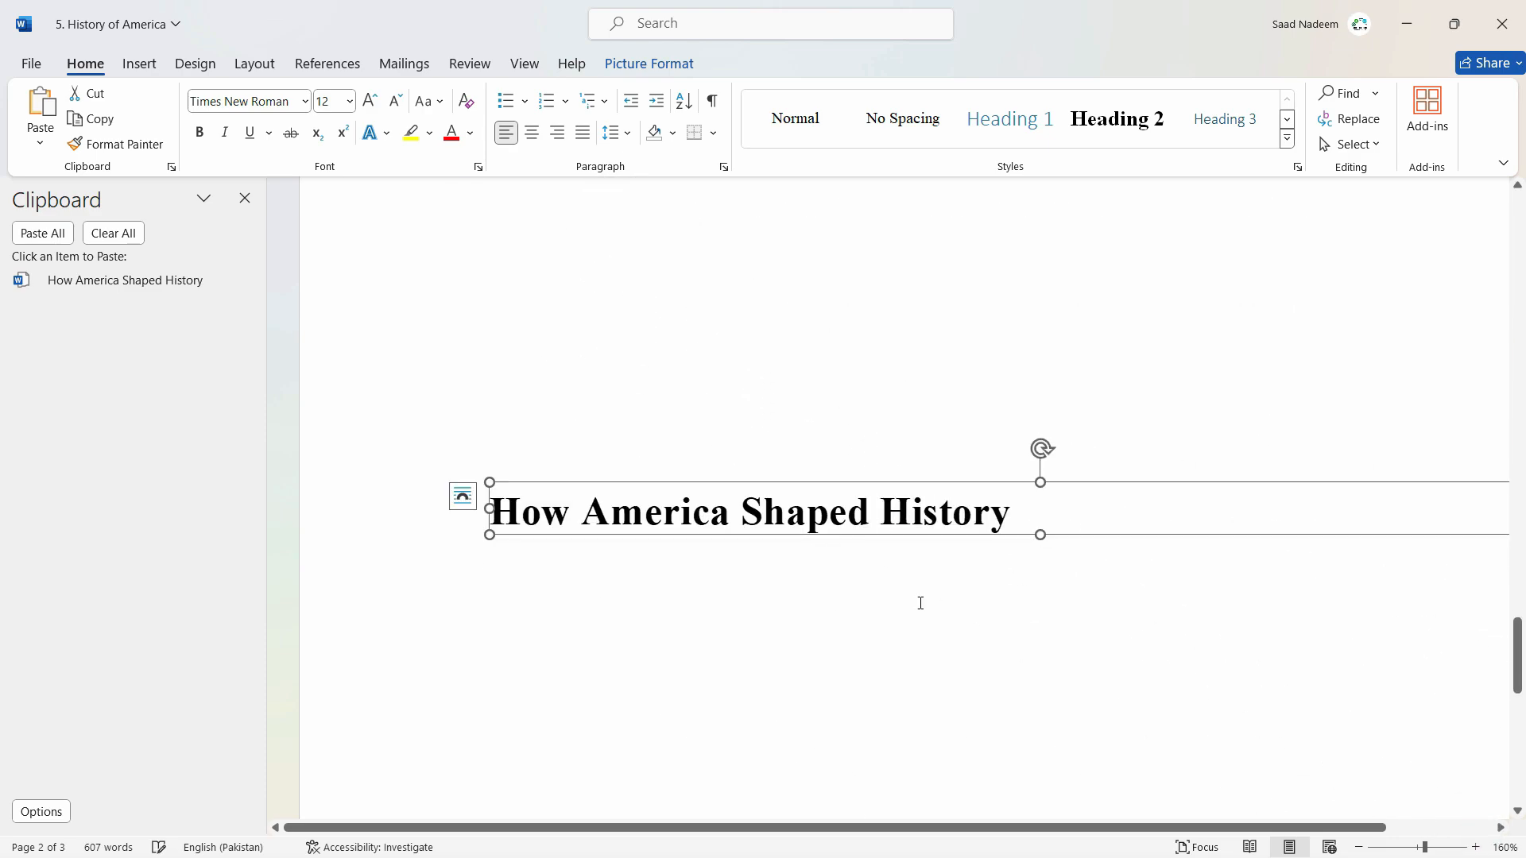
# Paste the copied heading below the picture using Merge Formatting.
pyautogui.scroll(8, 957, 633)
pyautogui.scroll(-11, 957, 630)
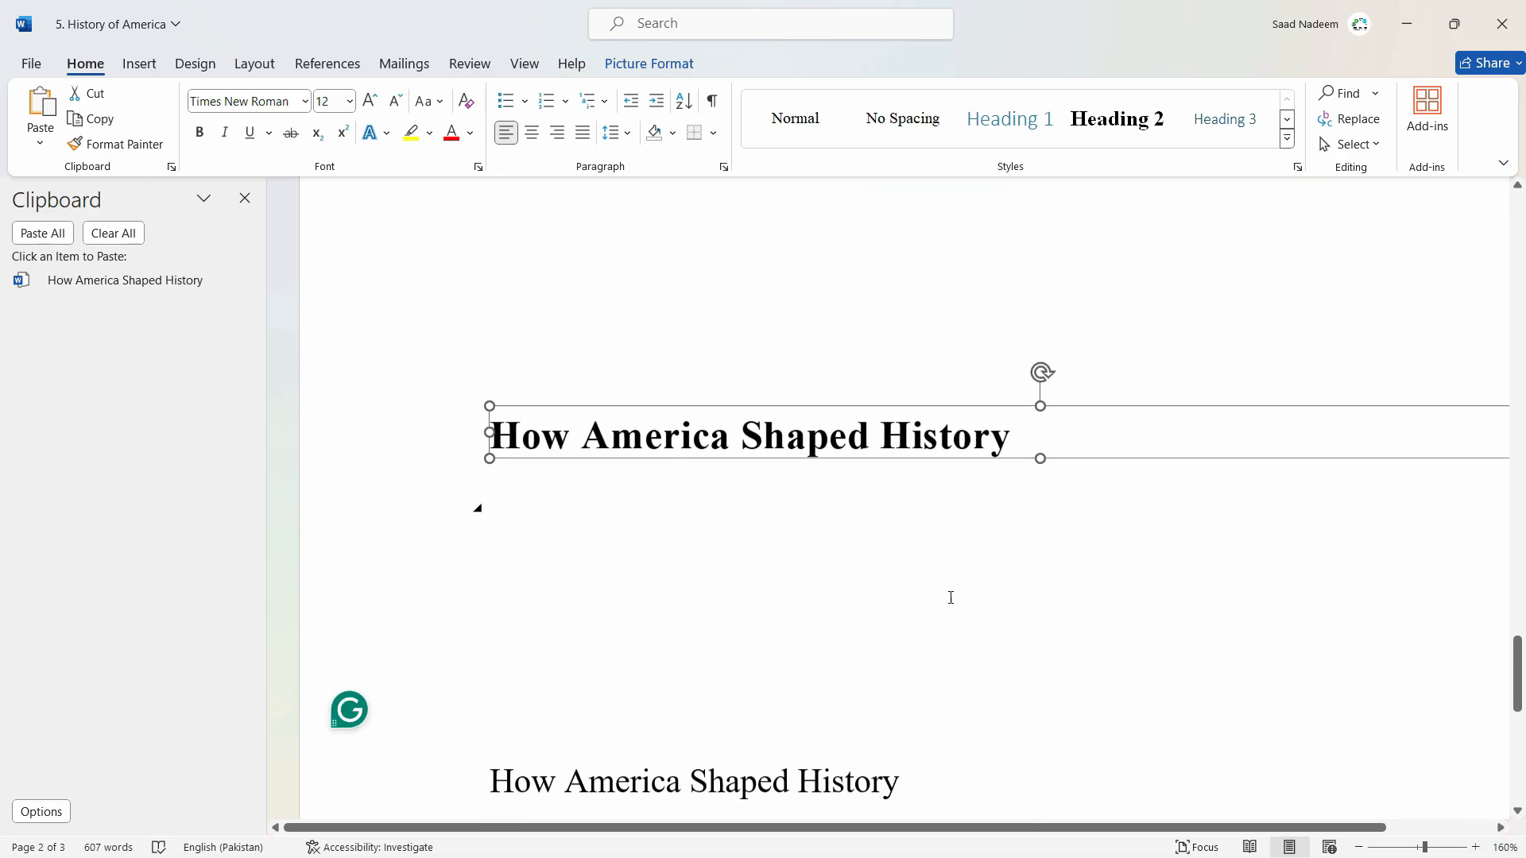
pyautogui.rightClick(502, 461)
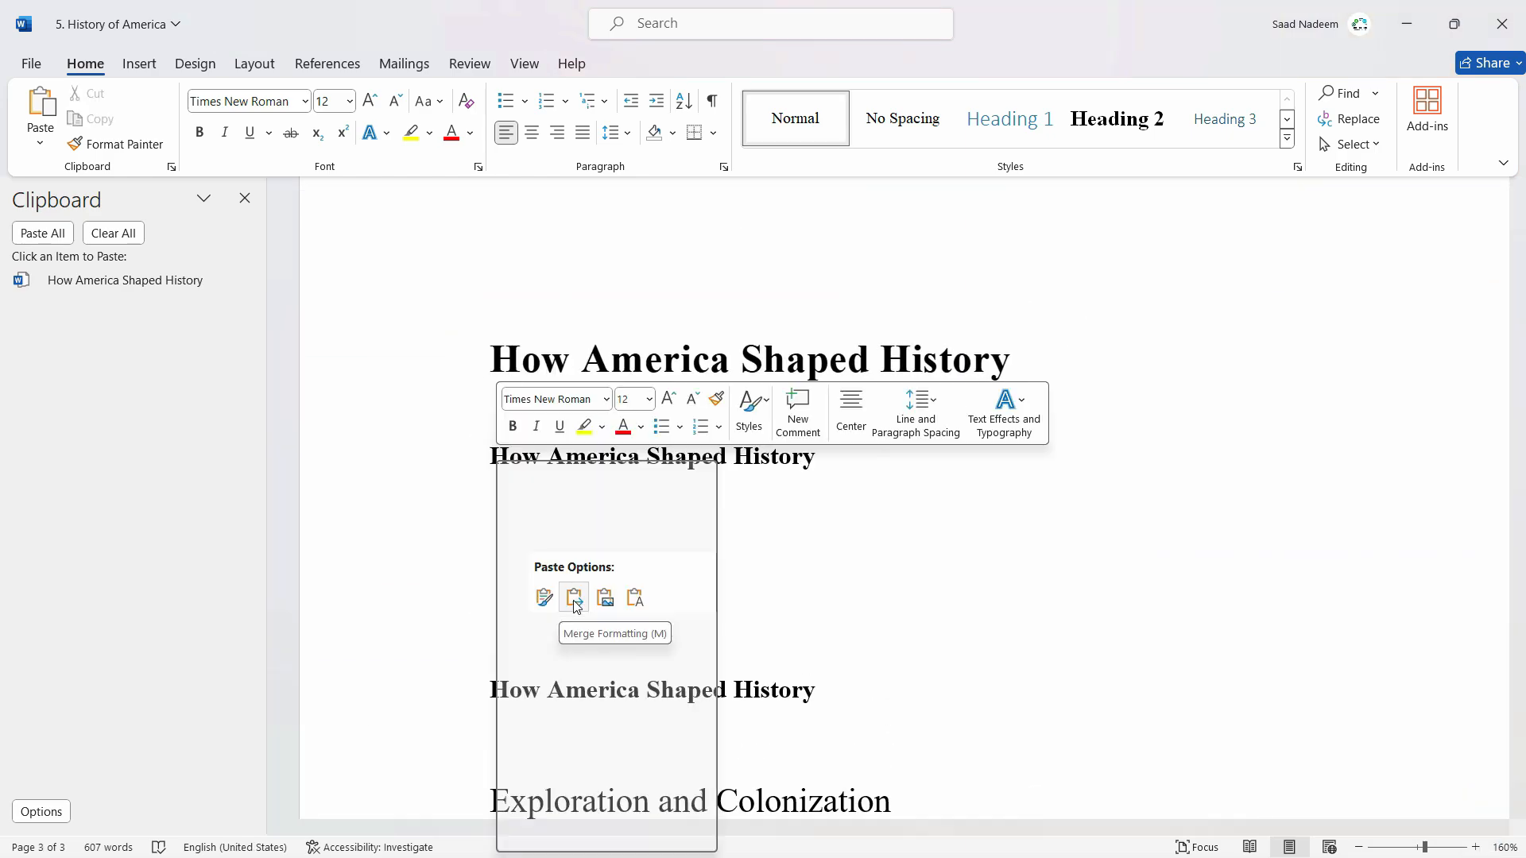
pyautogui.click(574, 597)
pyautogui.click(626, 456)
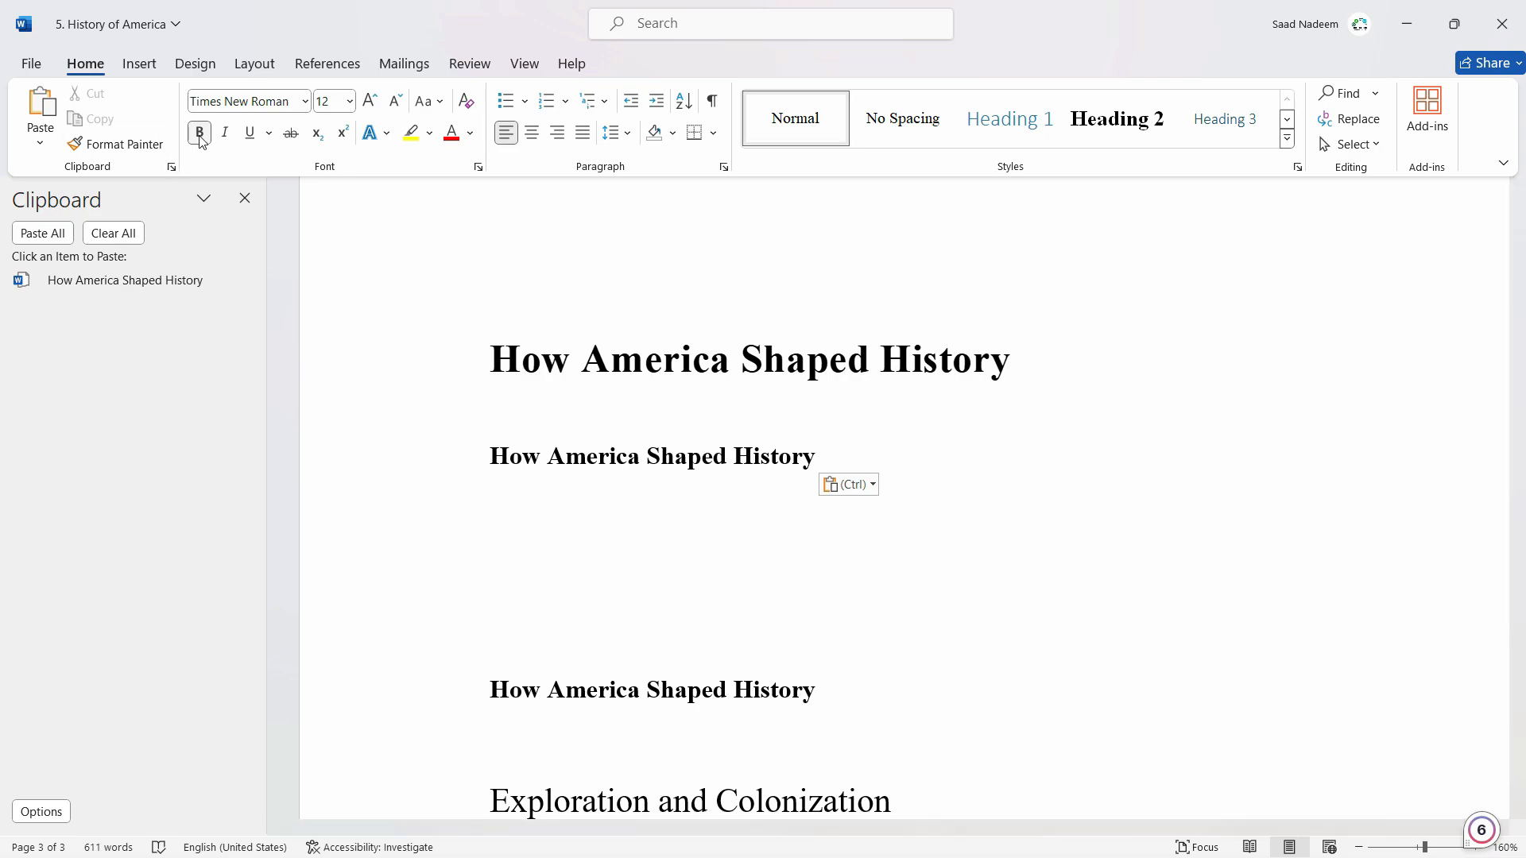
pyautogui.scroll(4, 763, 477)
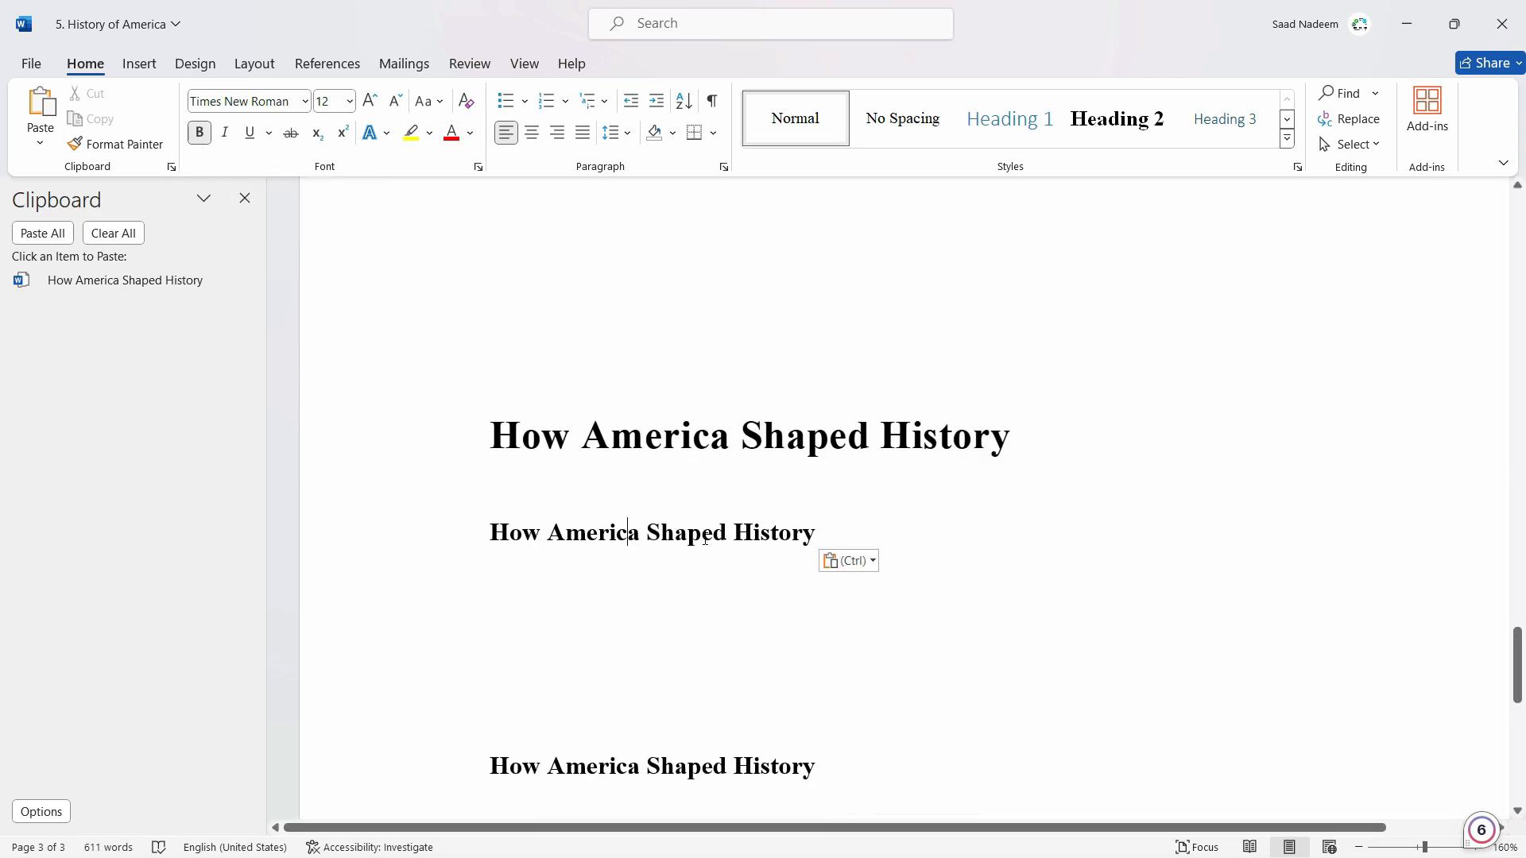
pyautogui.scroll(10, 700, 509)
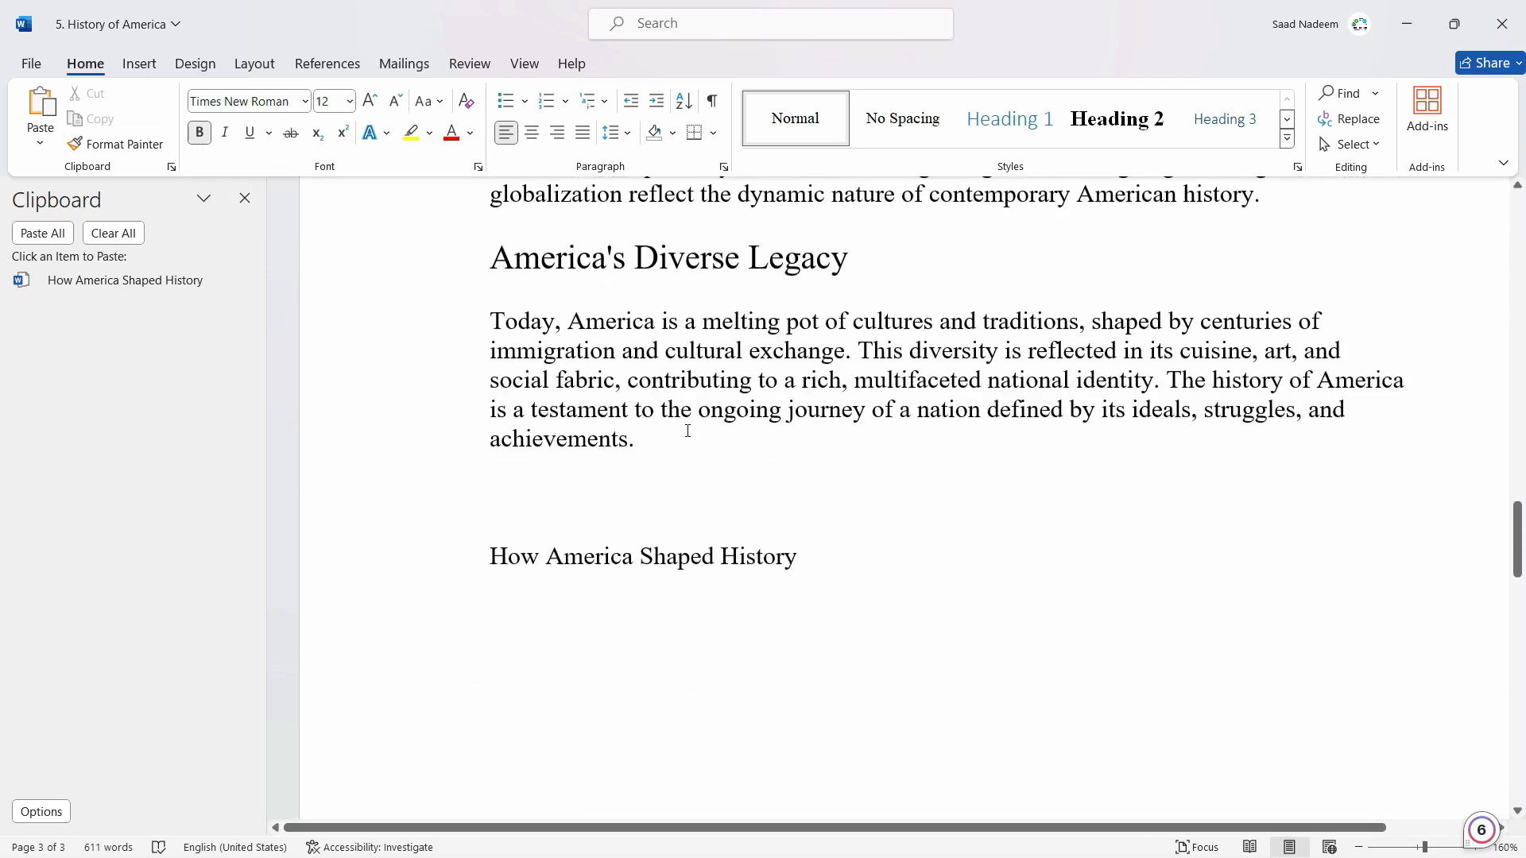
pyautogui.click(703, 380)
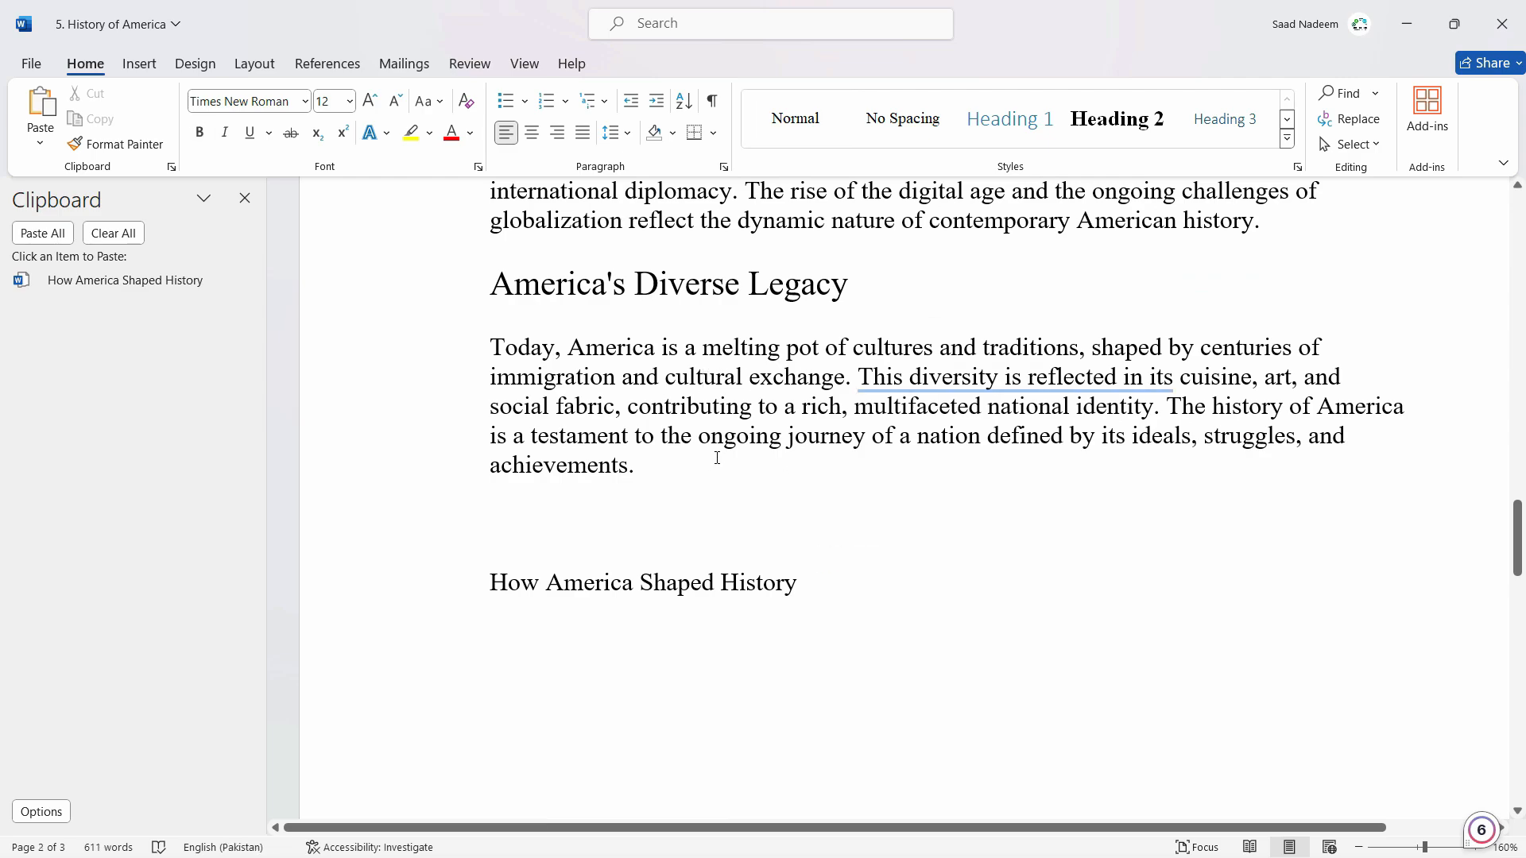
# Add two blank lines after the merged heading and paste the heading with Keep Source Formatting.
pyautogui.scroll(-7, 711, 461)
pyautogui.scroll(-4, 711, 466)
pyautogui.click(818, 308)
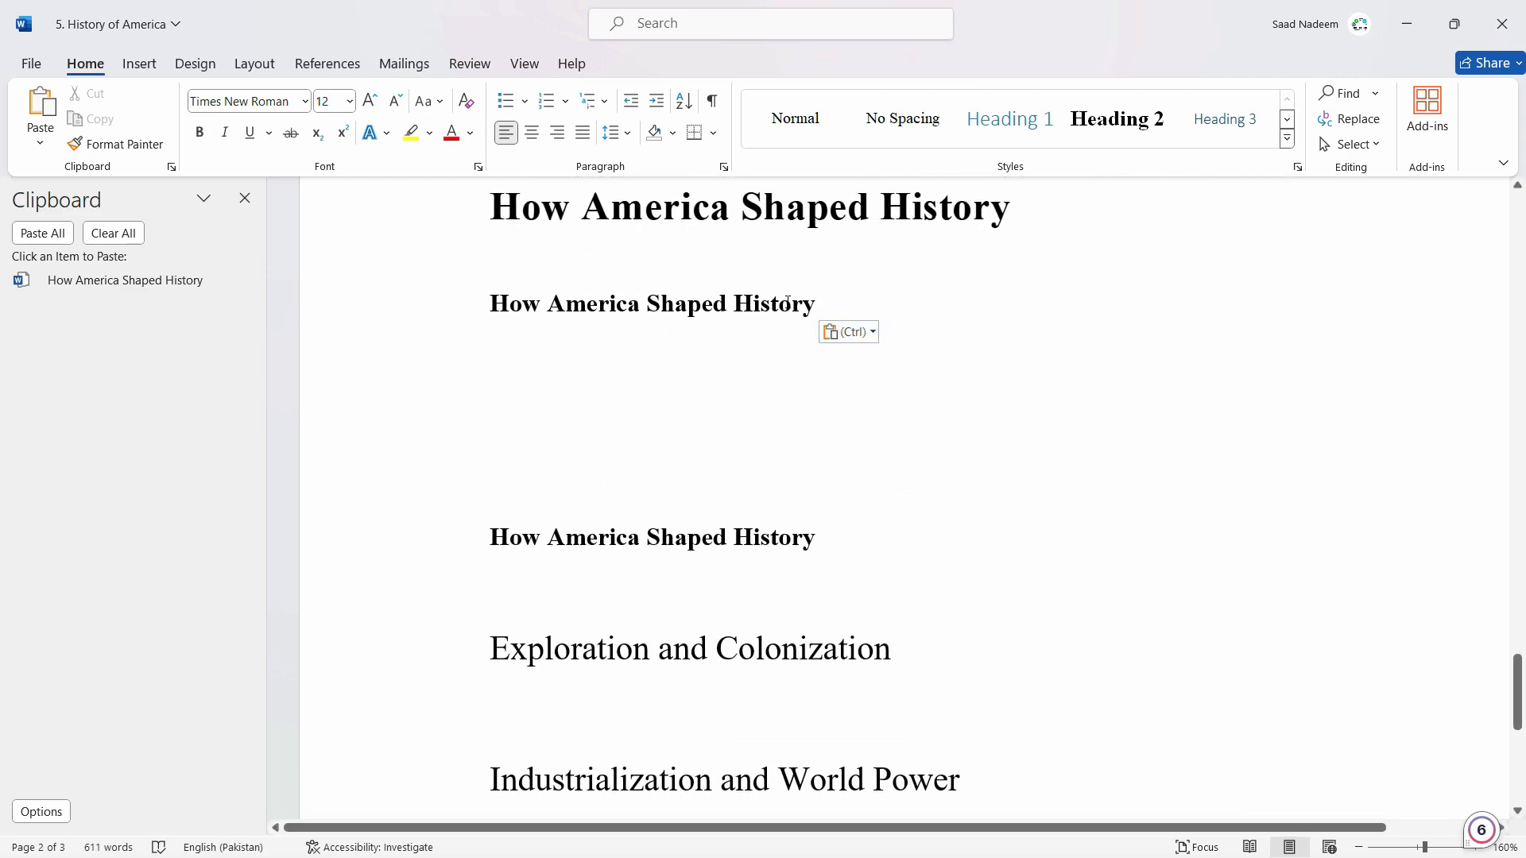
pyautogui.press('Return')
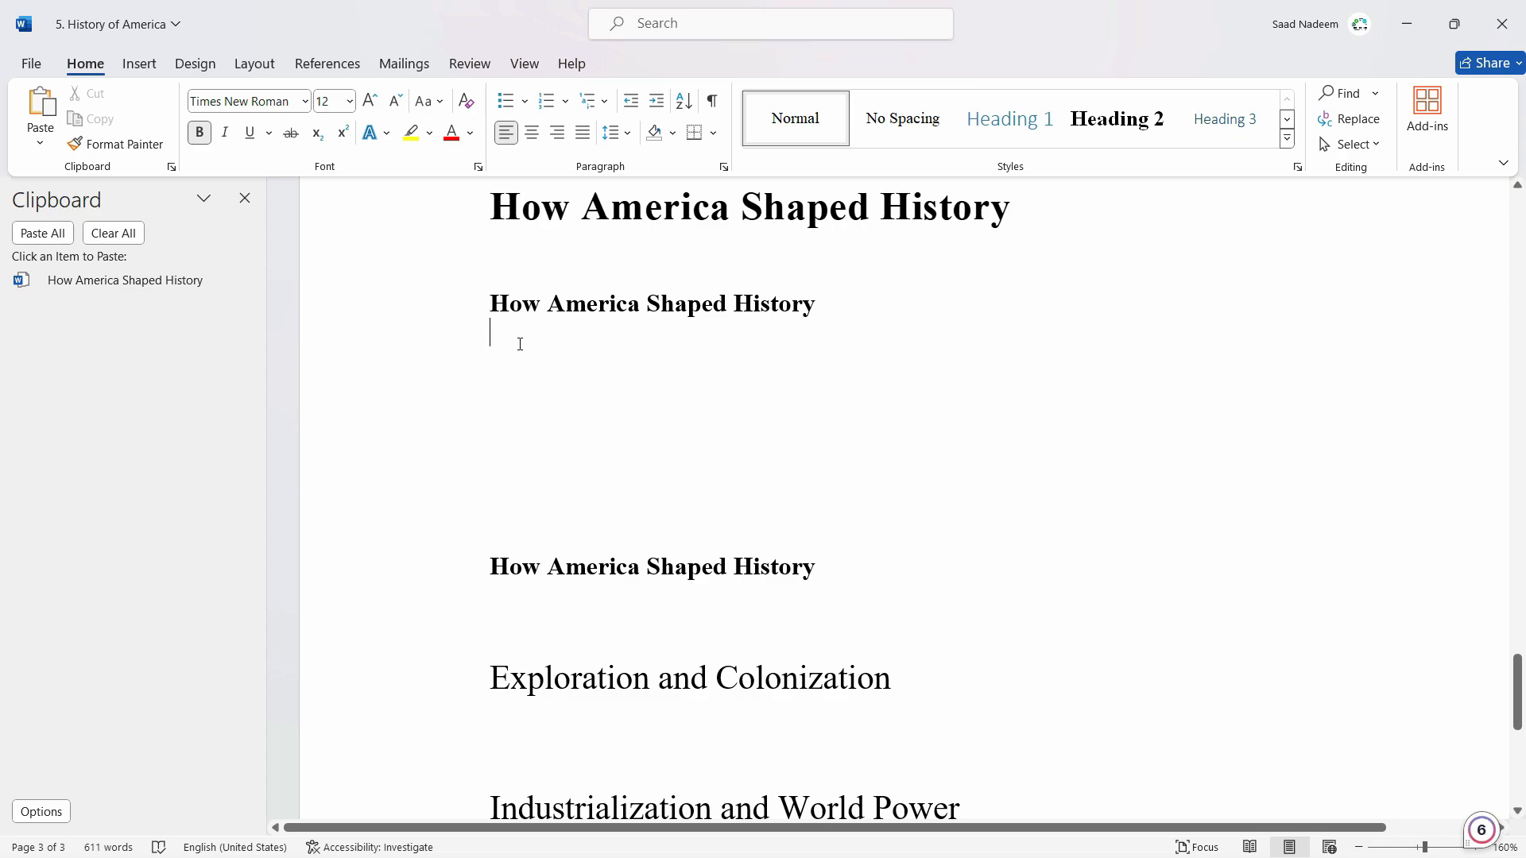
pyautogui.press('Return')
pyautogui.rightClick(513, 374)
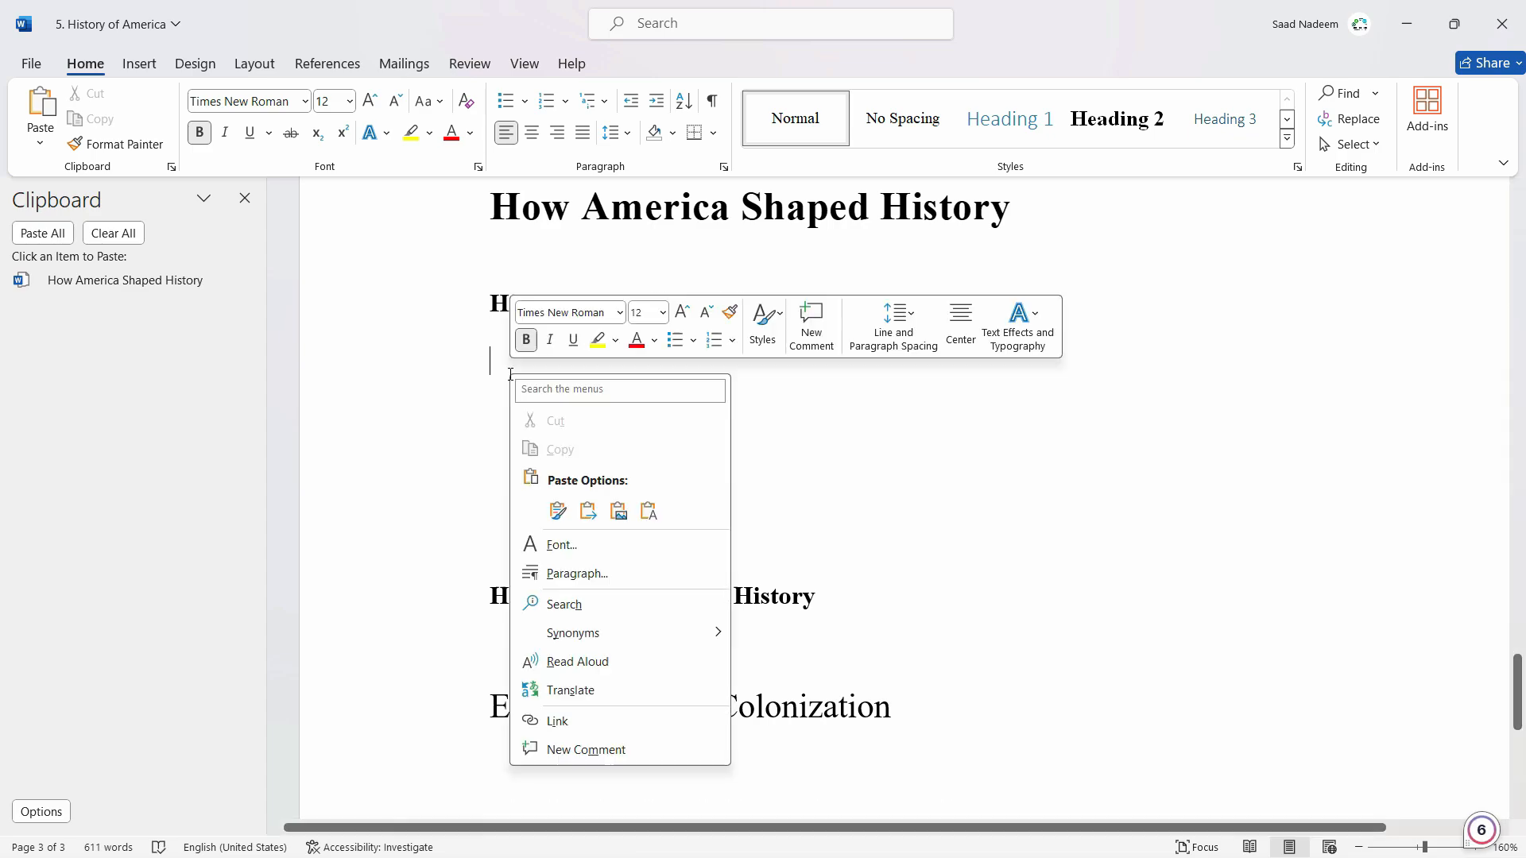
pyautogui.click(556, 517)
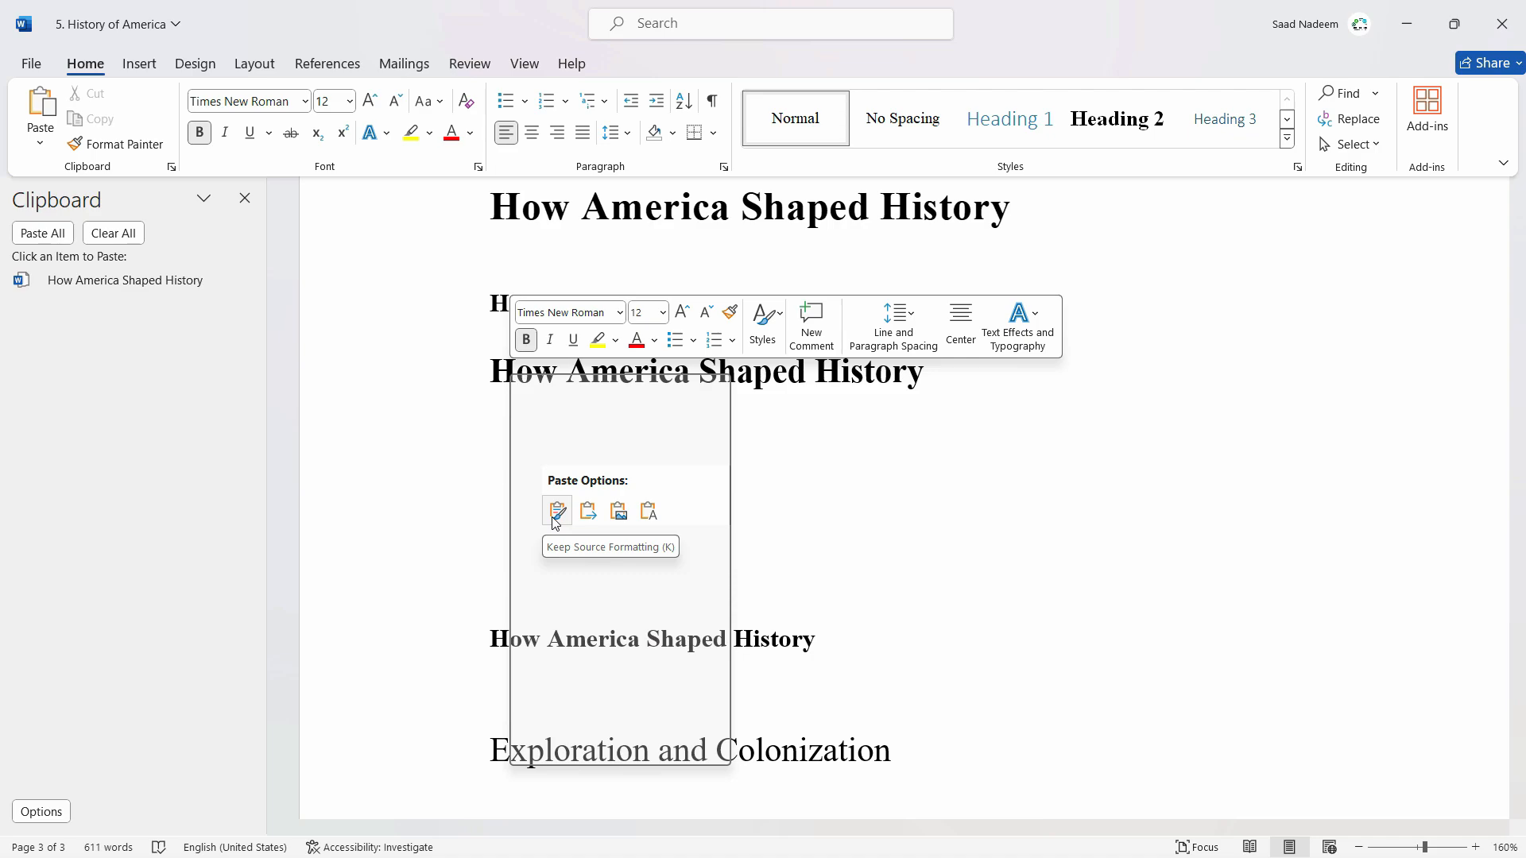
pyautogui.click(692, 371)
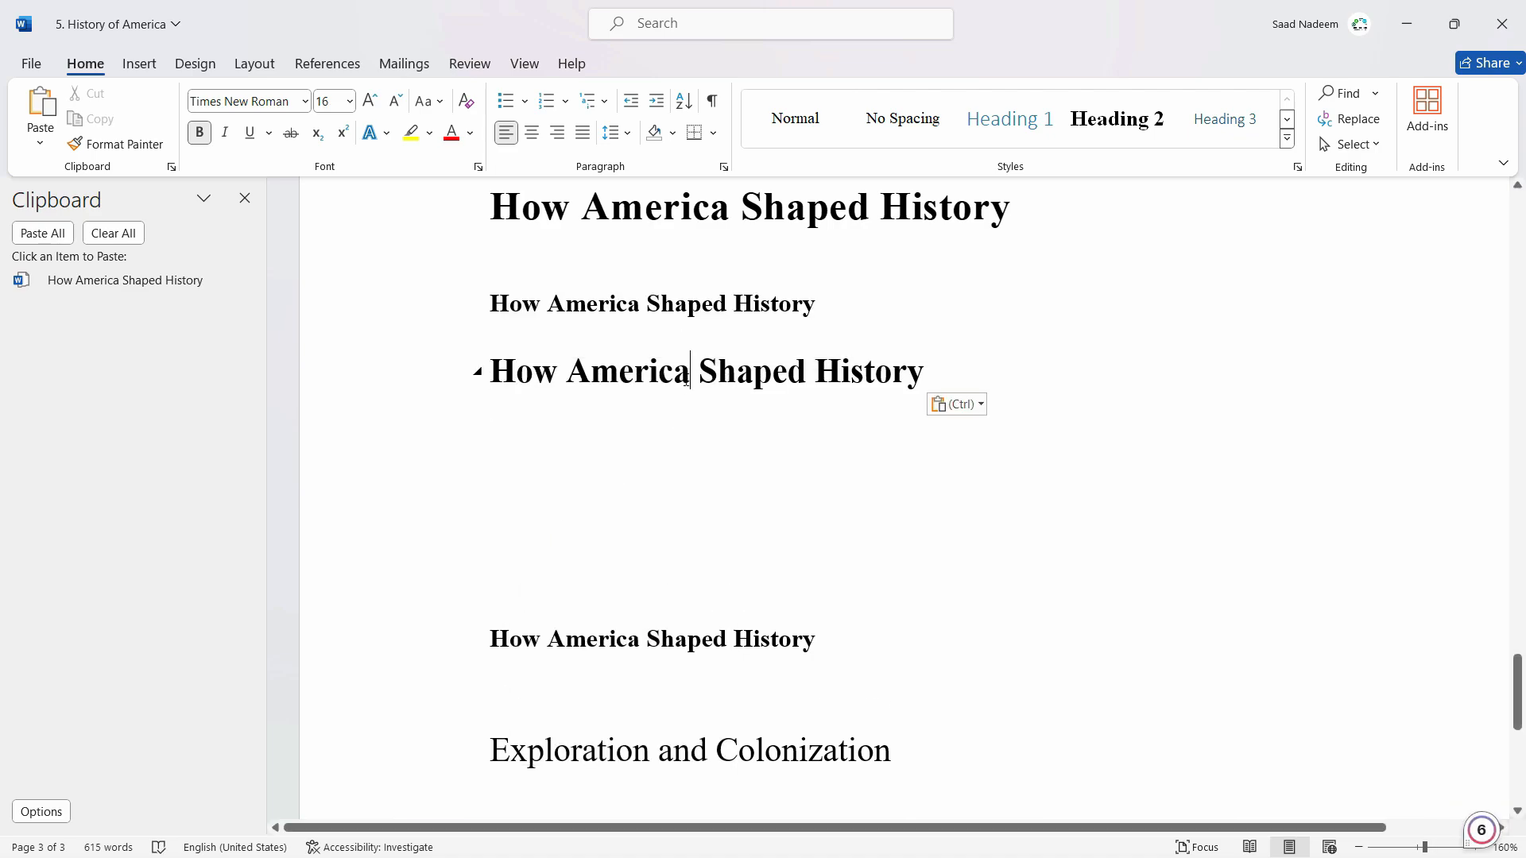
# Paste the heading twice more on the lines below, keeping its source formatting.
pyautogui.click(668, 450)
pyautogui.write('How America Shaped History')
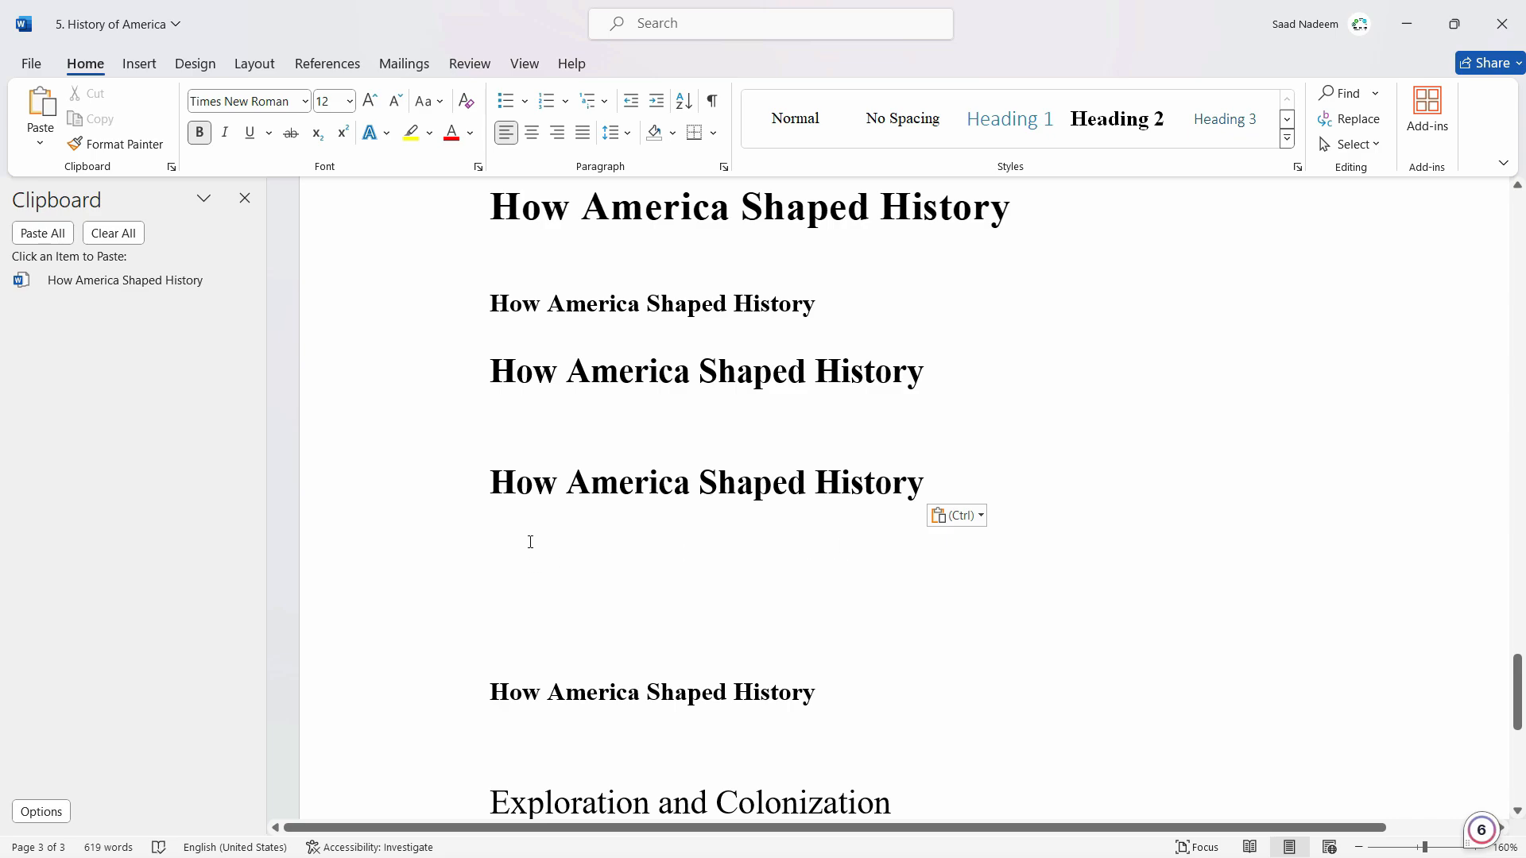
pyautogui.rightClick(530, 542)
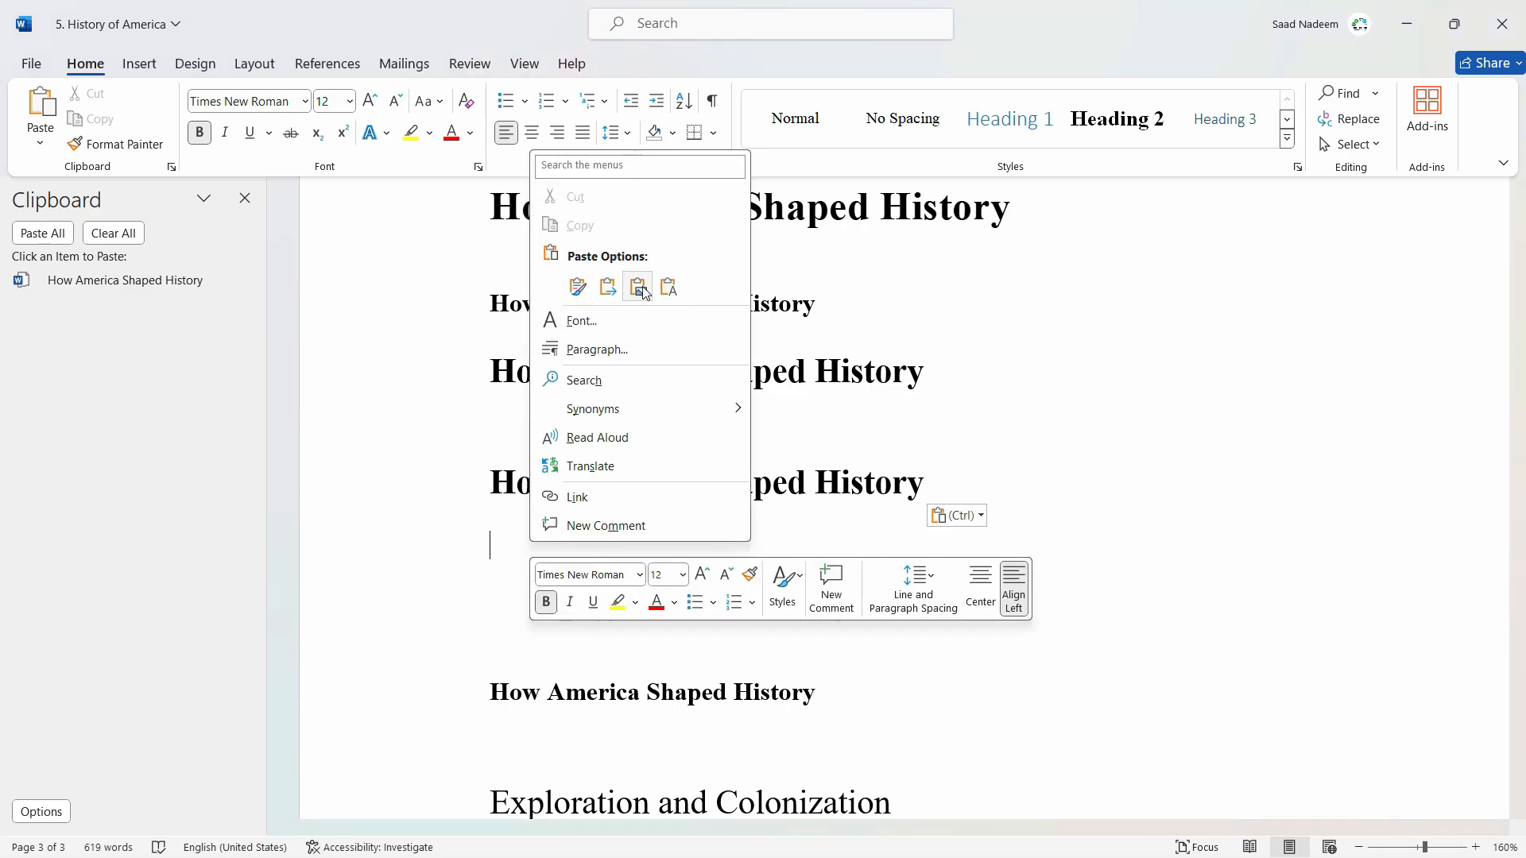
pyautogui.click(578, 286)
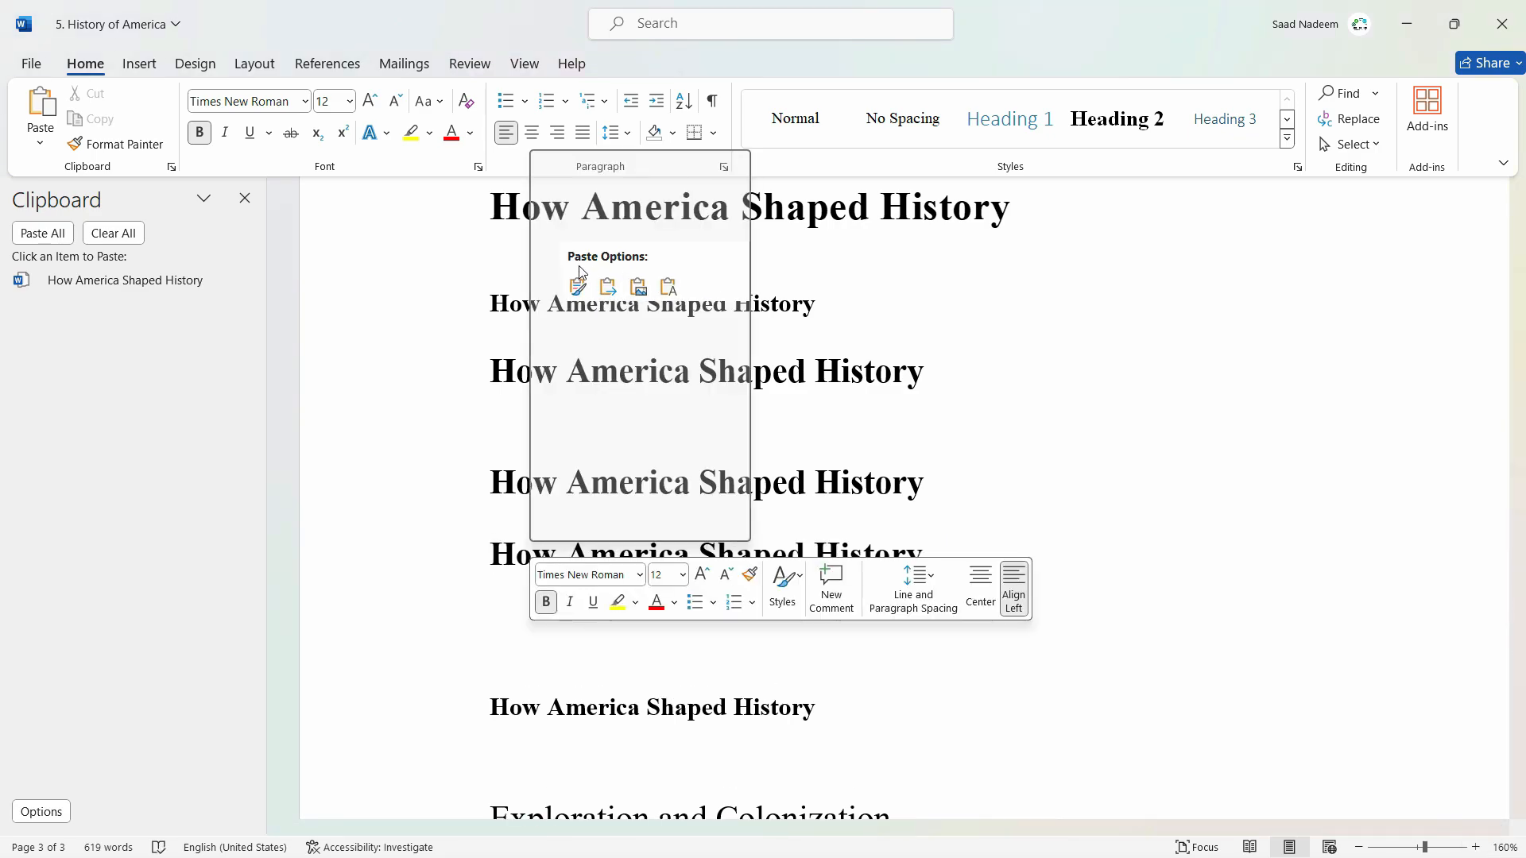
# Switch to the browser and copy the "Main articles" line under Northwest and northeast on the Wikipedia page.
pyautogui.click(393, 598)
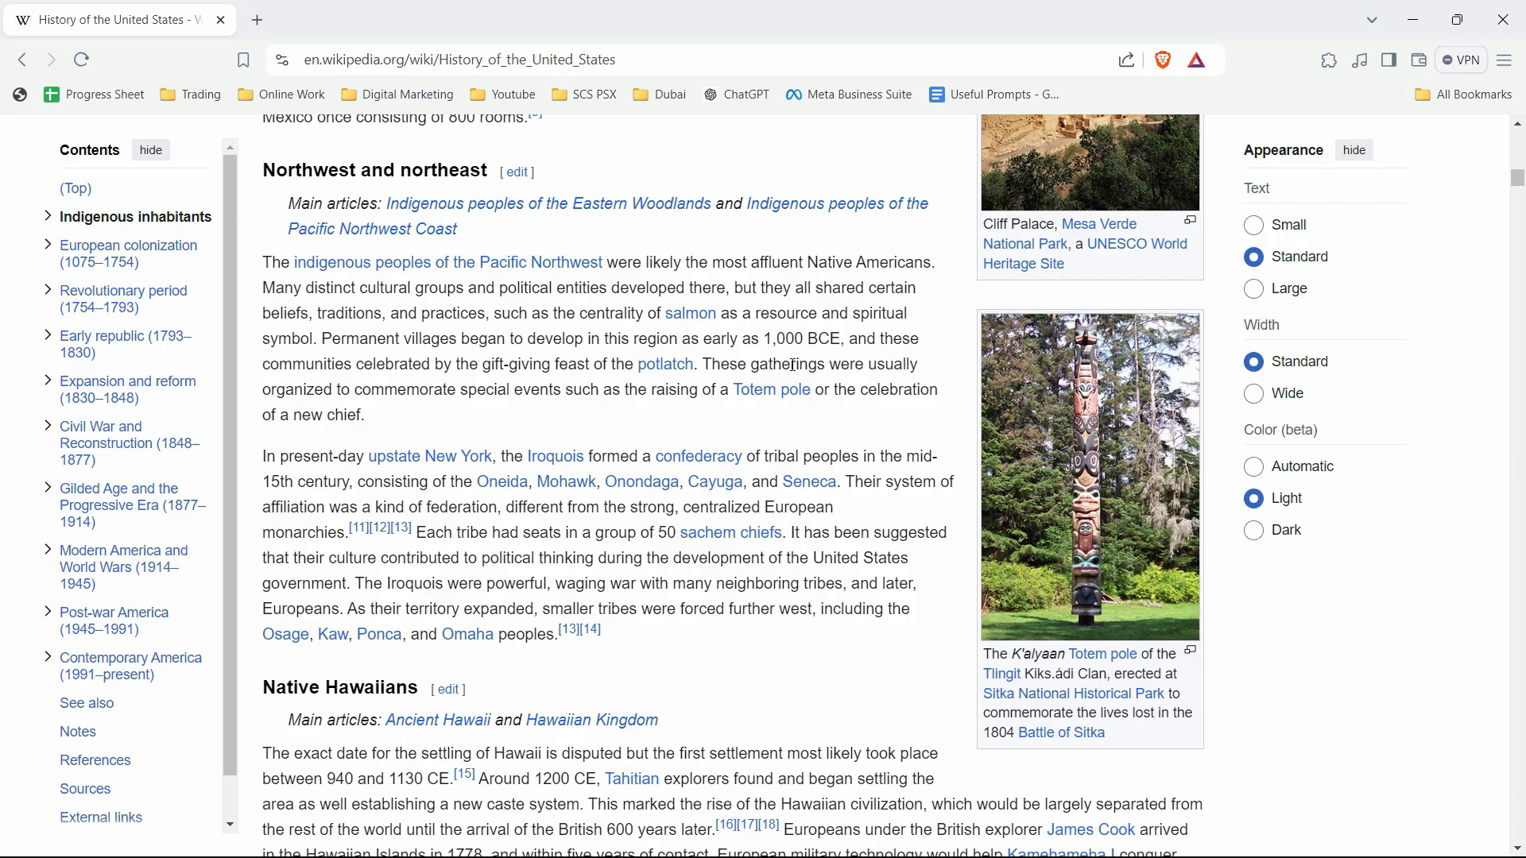
pyautogui.tripleClick(349, 208)
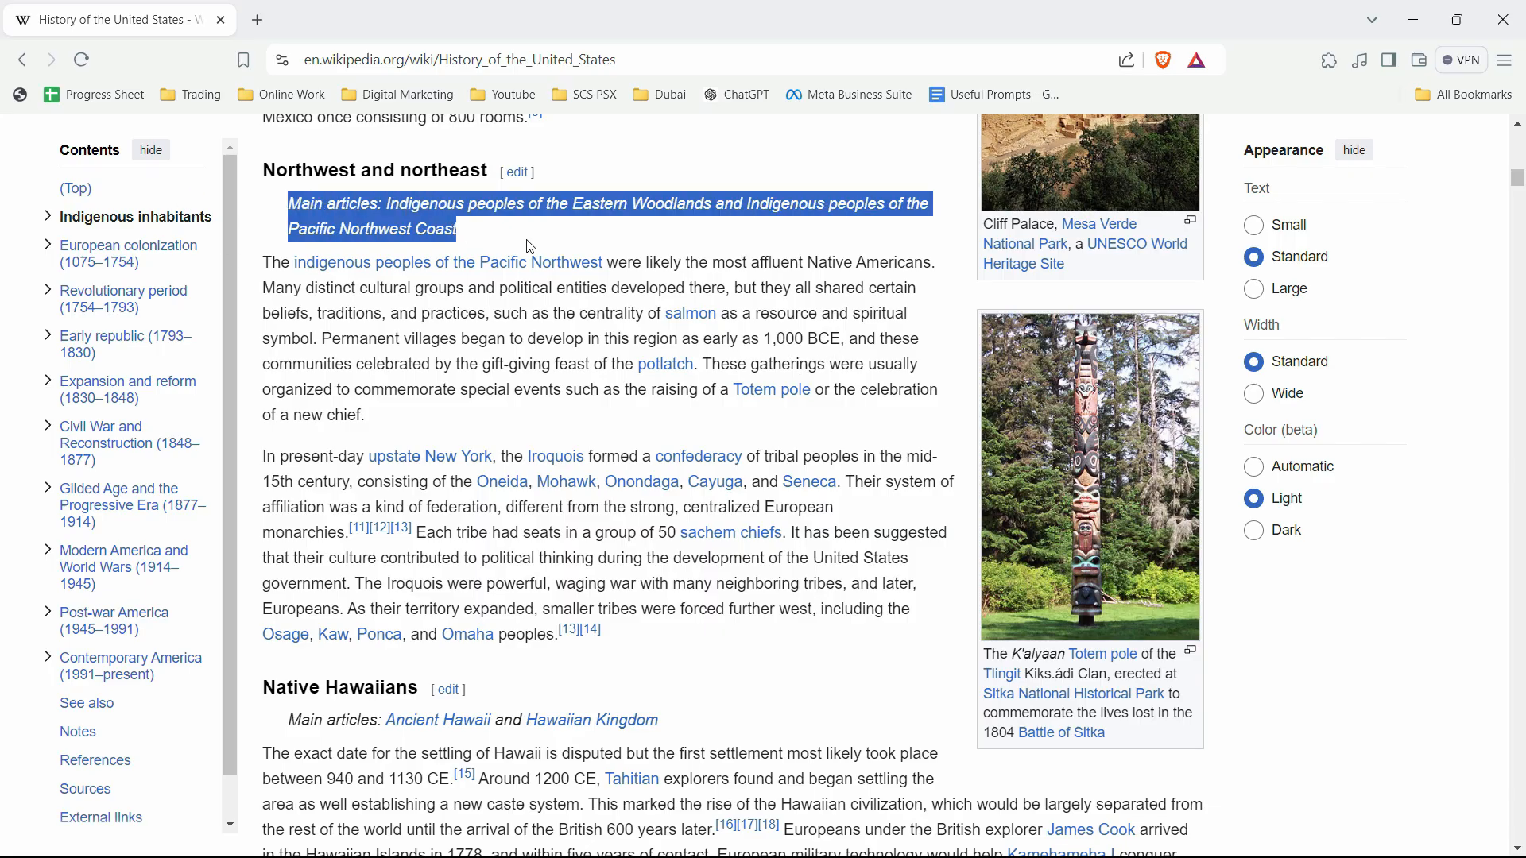
pyautogui.hotkey('ctrl', 'c')
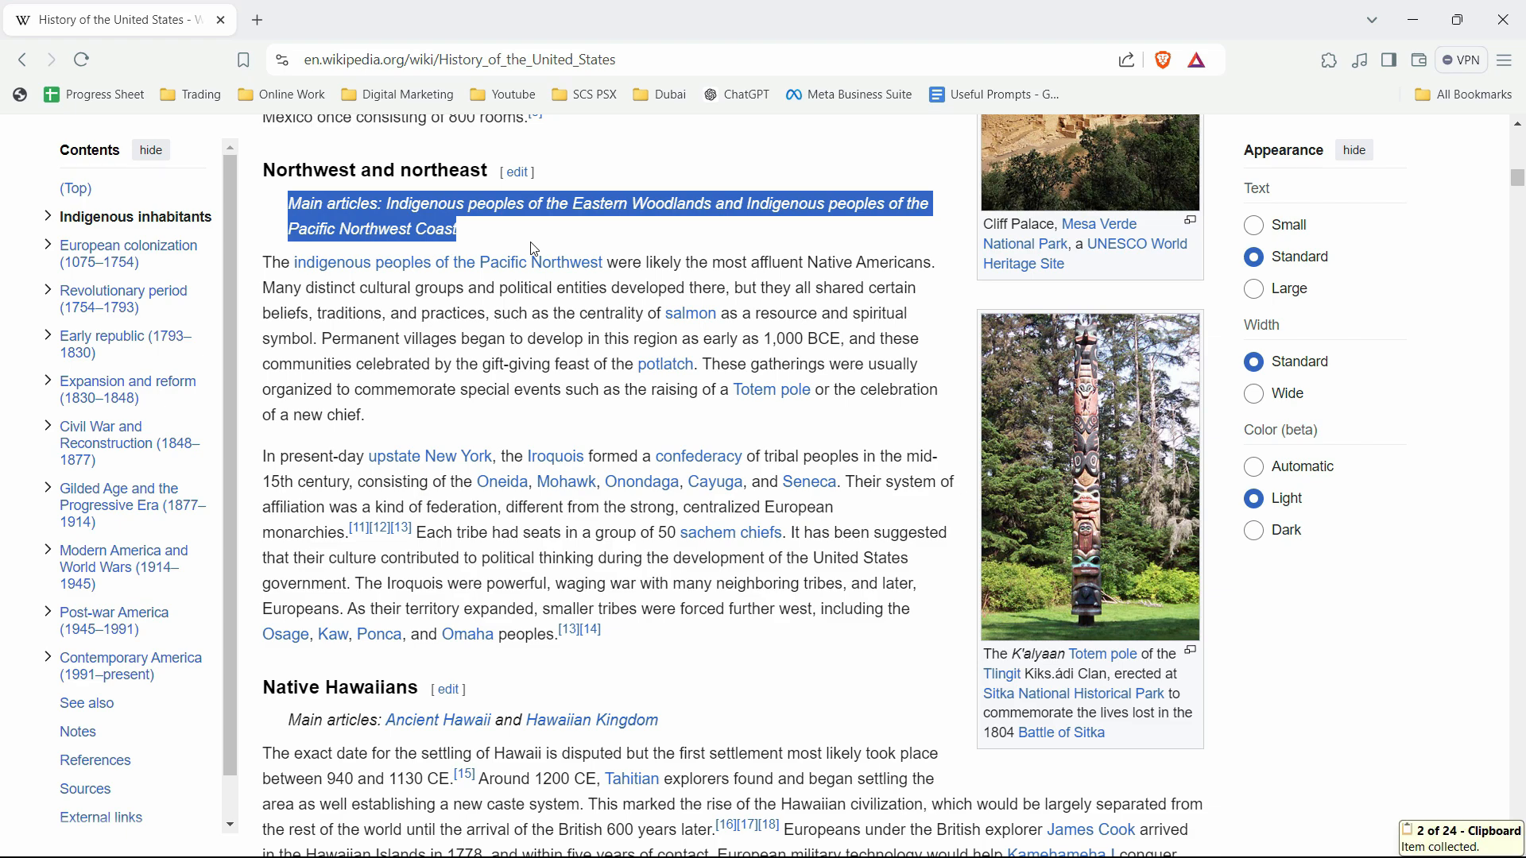
# Switch back to Word and paste the copied Wikipedia line on a new line after the "America's Diverse Legacy" paragraph.
pyautogui.click(531, 245)
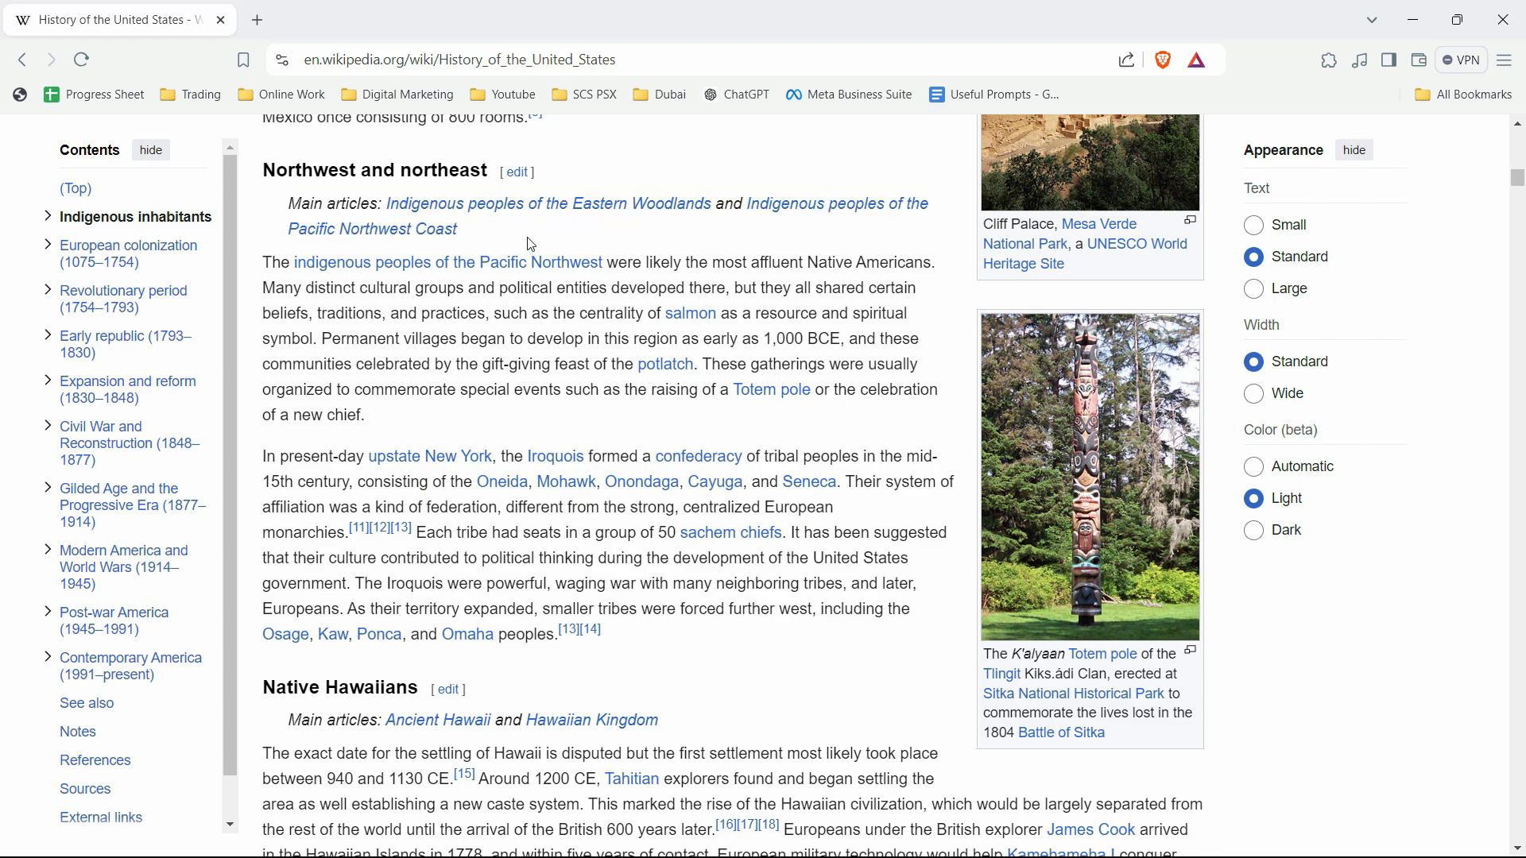
pyautogui.hotkey('alt', 'Tab')
pyautogui.scroll(10, 914, 514)
pyautogui.scroll(-6, 911, 511)
pyautogui.scroll(1, 984, 493)
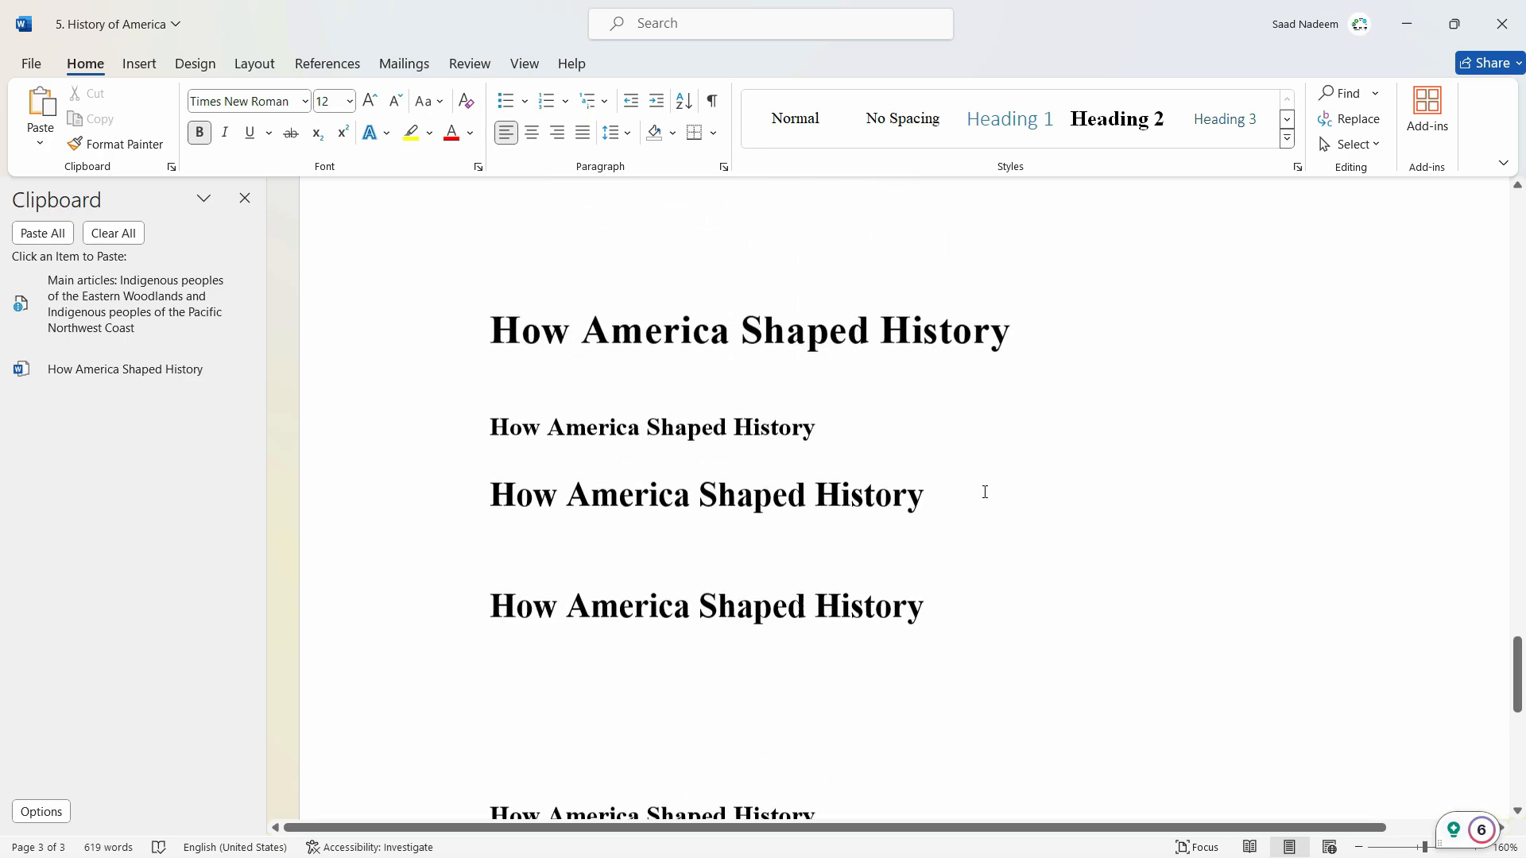
pyautogui.scroll(5, 984, 489)
pyautogui.scroll(-1, 688, 704)
pyautogui.click(691, 703)
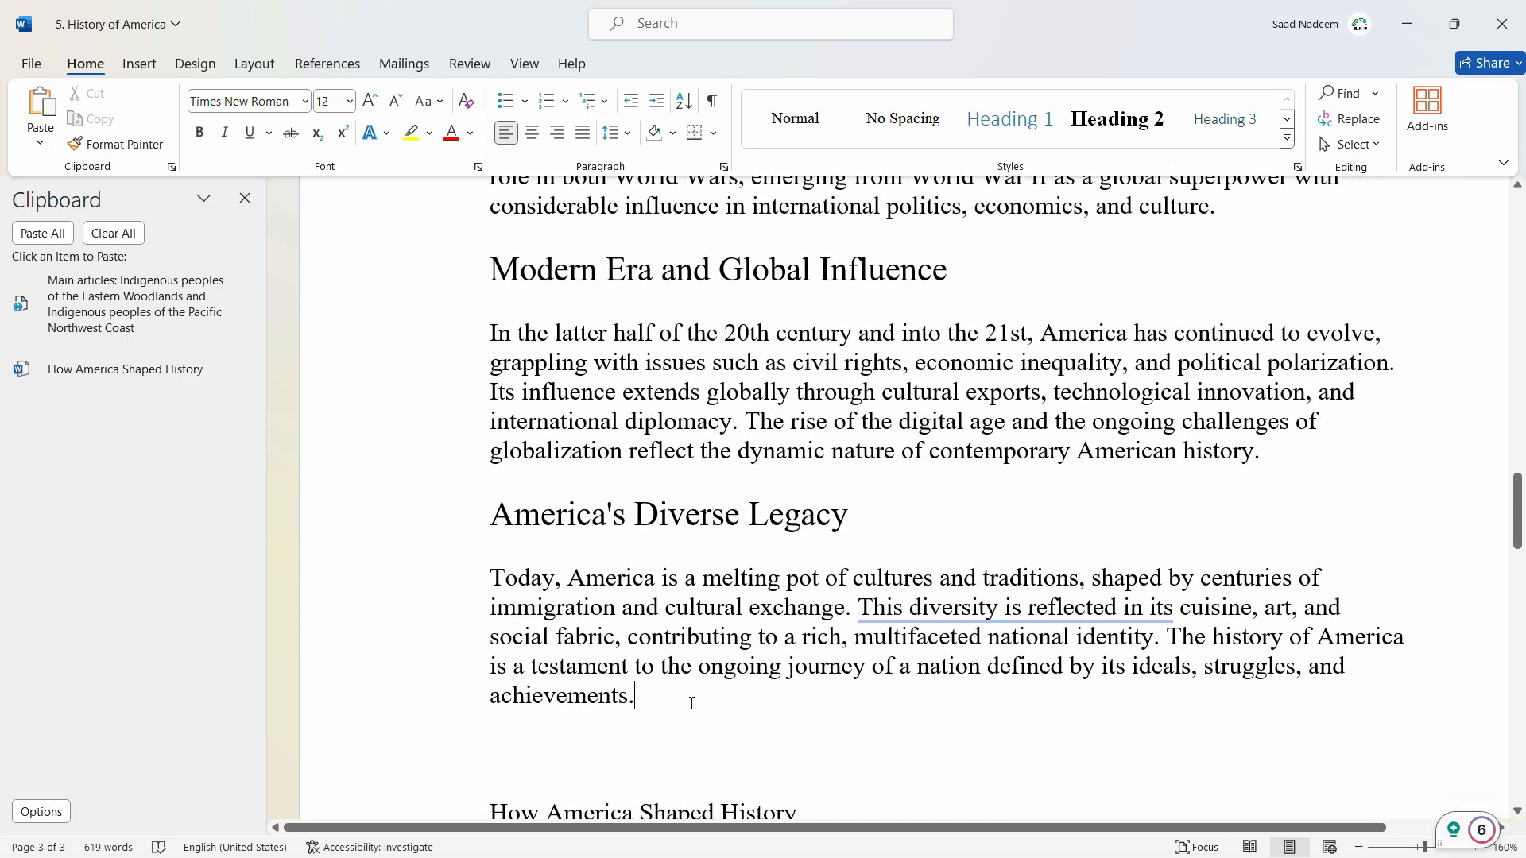
pyautogui.press('Return')
pyautogui.scroll(-3, 644, 599)
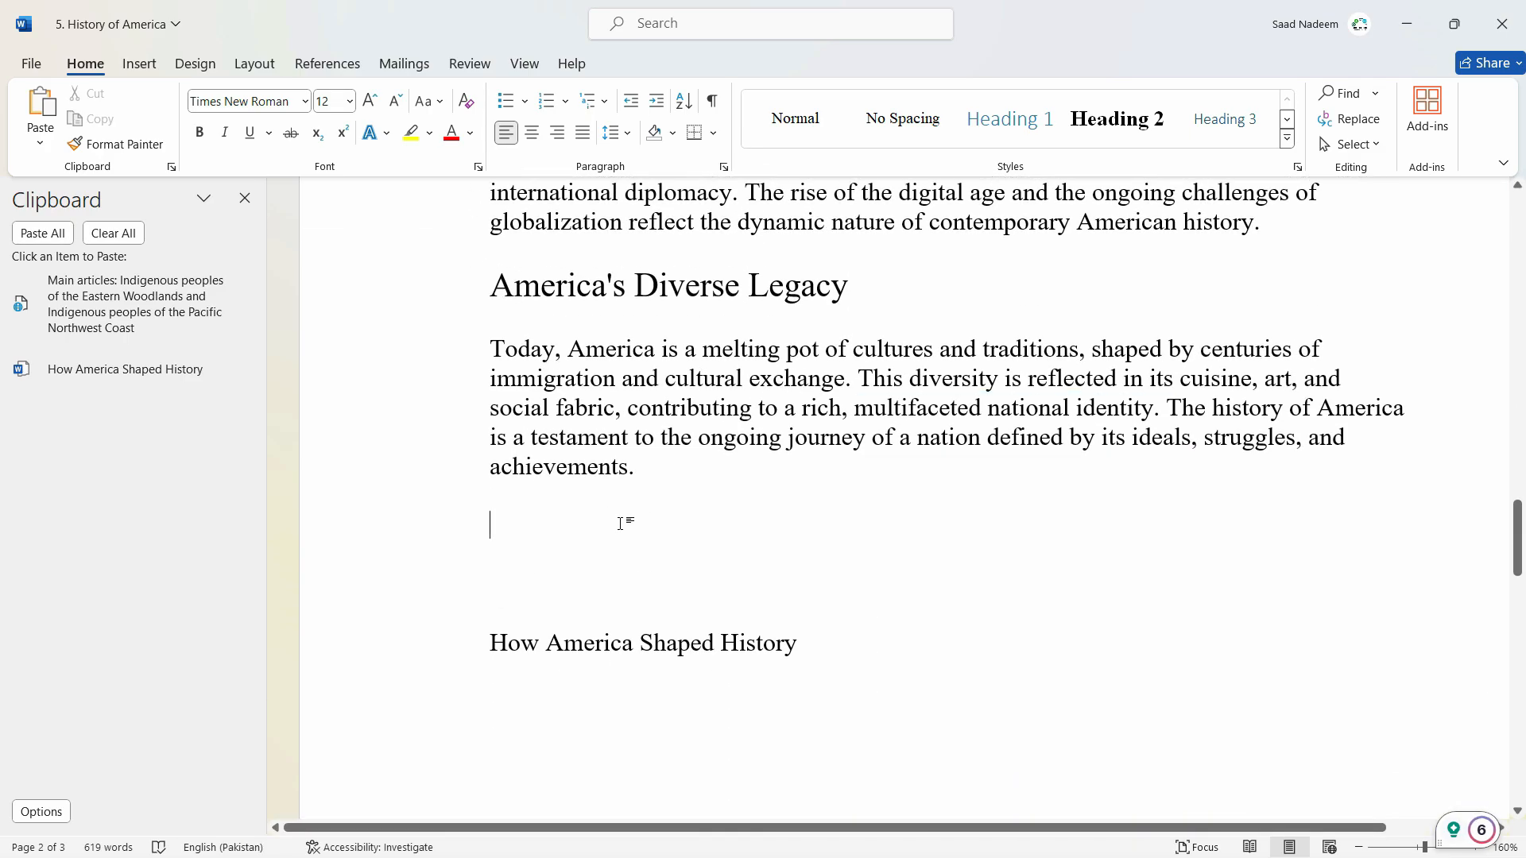
pyautogui.hotkey('ctrl', 'v')
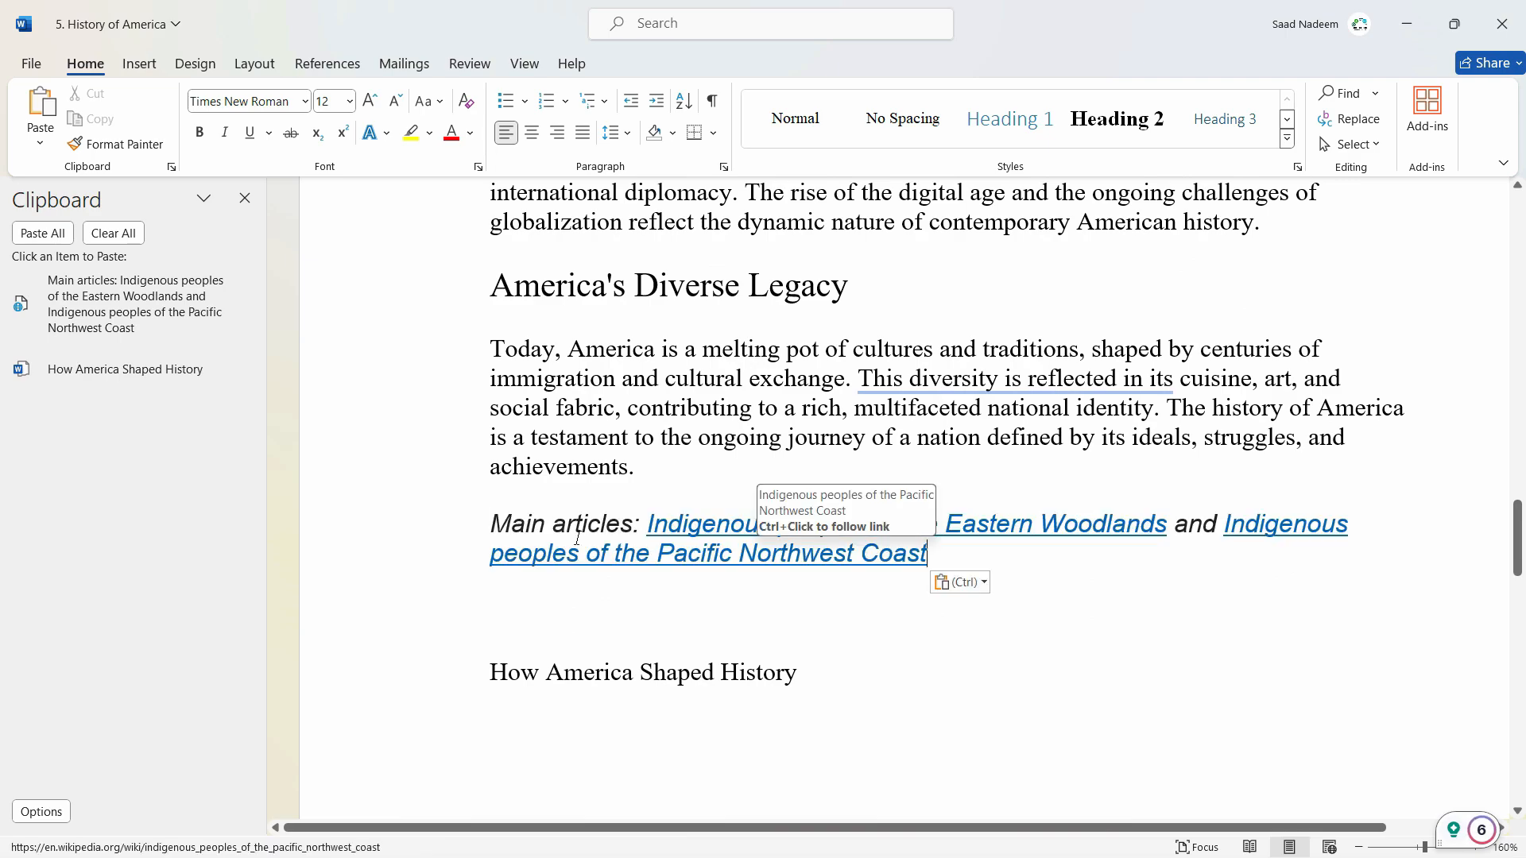
# Inspect the pasted line's font, then switch its paste option to Merge Formatting.
pyautogui.scroll(-4, 548, 534)
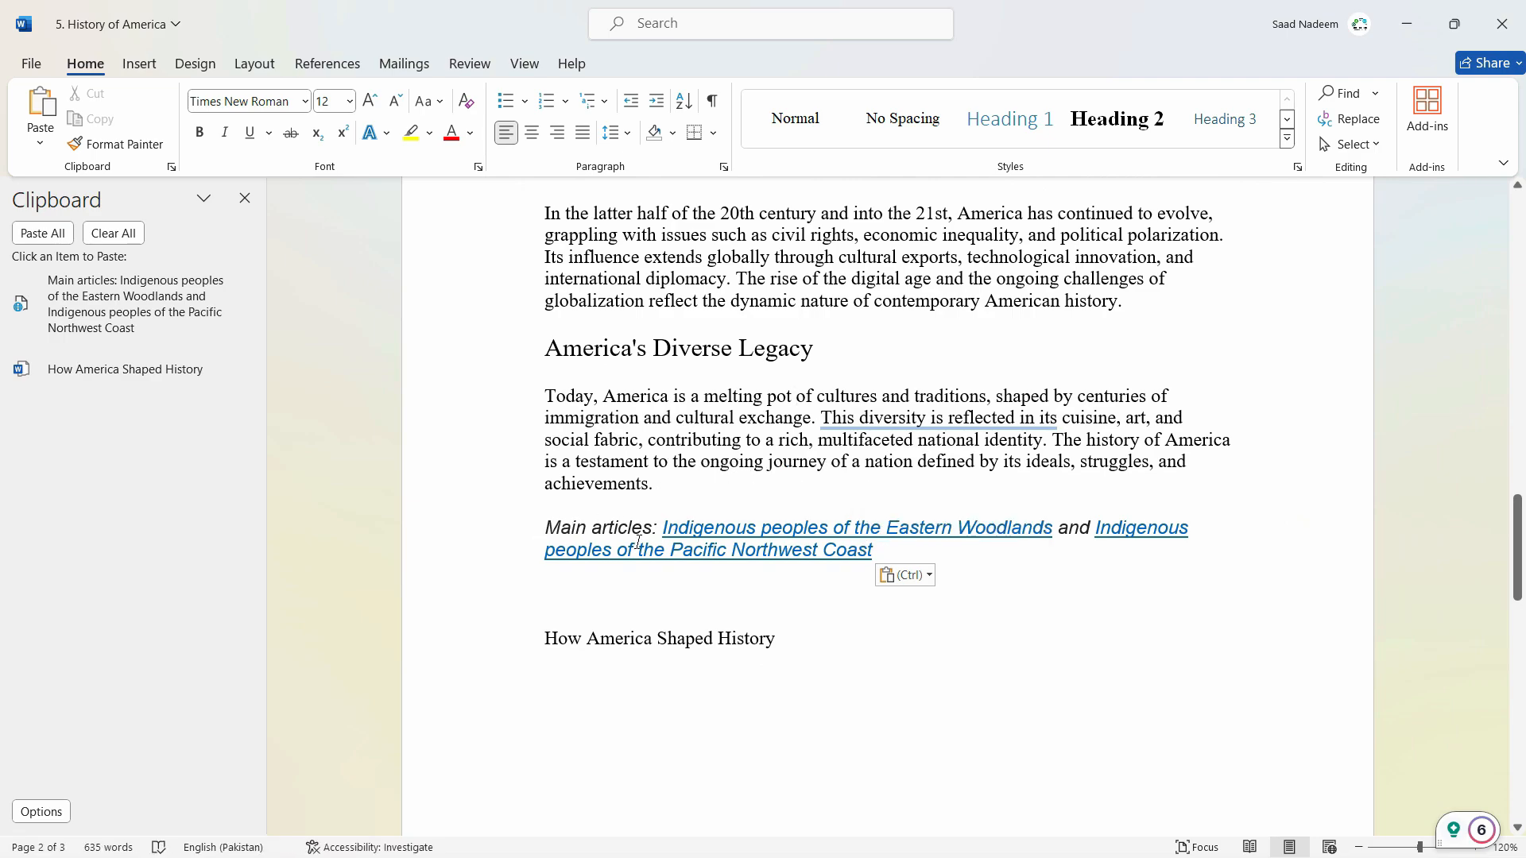
pyautogui.moveTo(1044, 528); pyautogui.dragTo(985, 531)
pyautogui.click(1101, 548)
pyautogui.click(1123, 527)
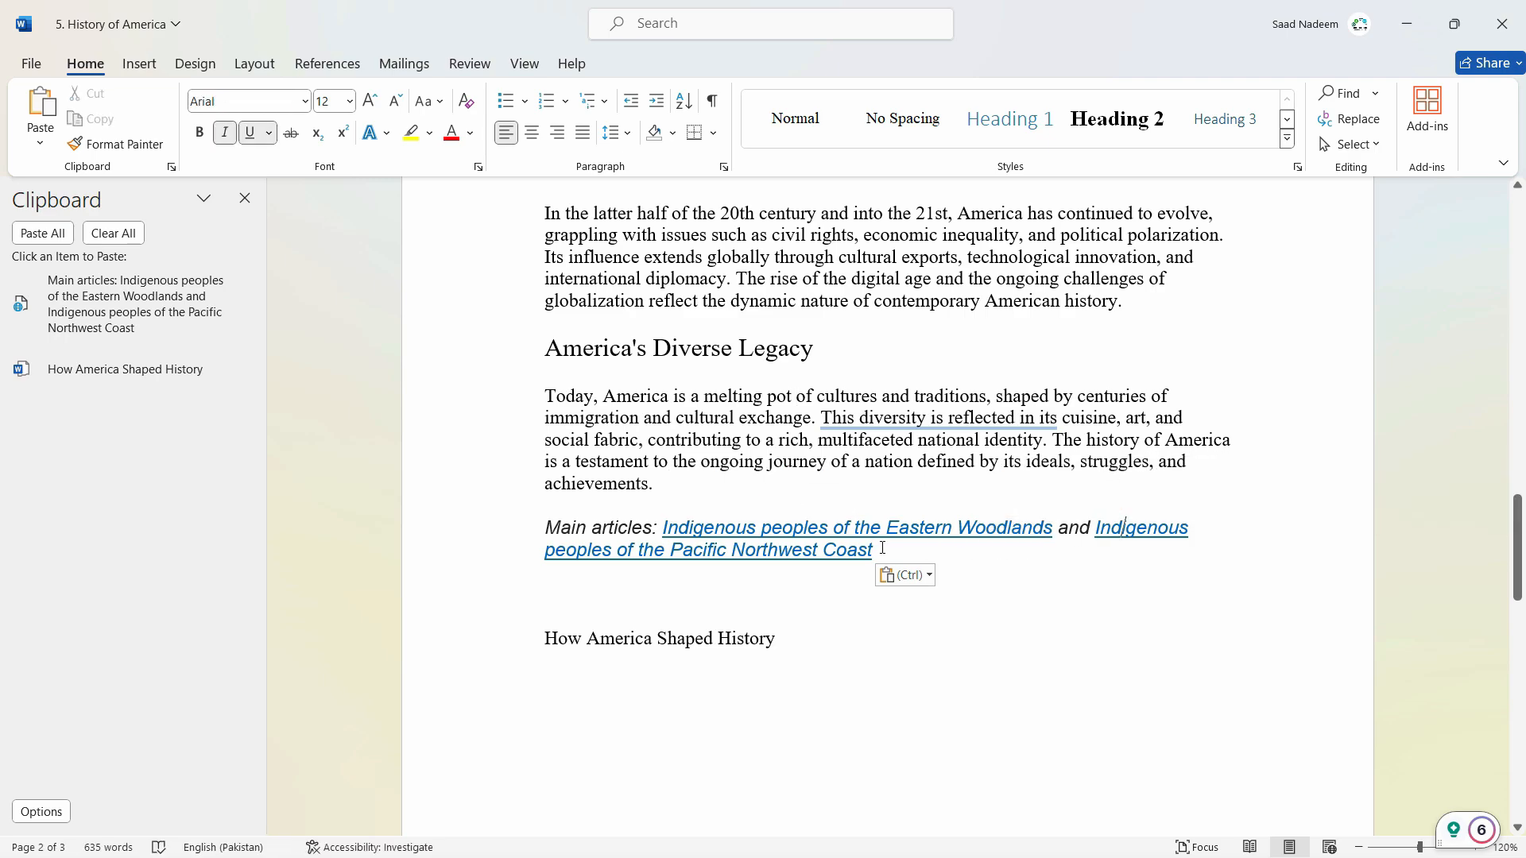
pyautogui.click(759, 400)
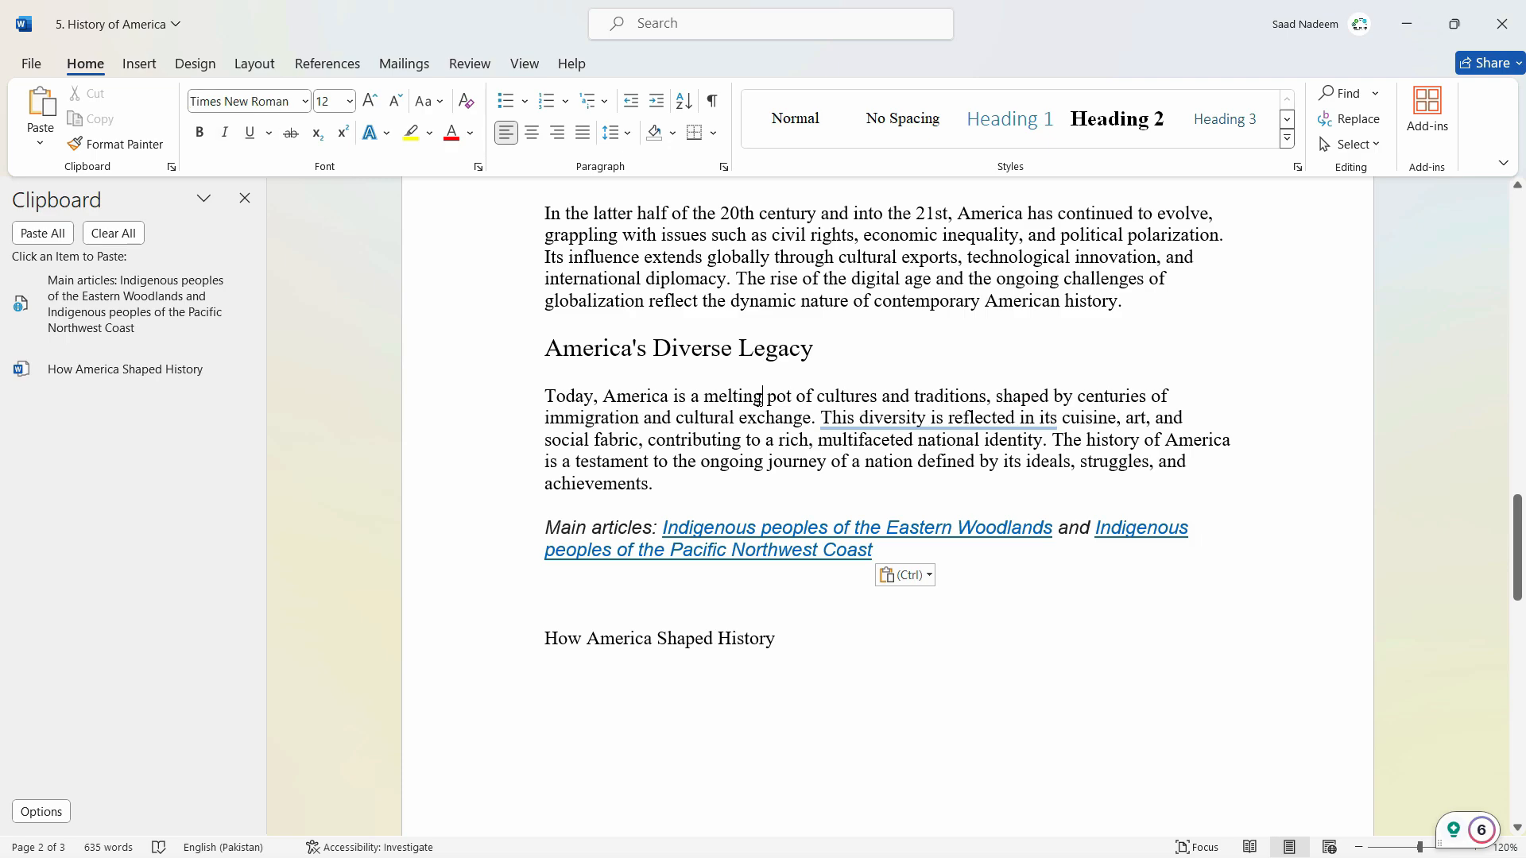
pyautogui.click(929, 578)
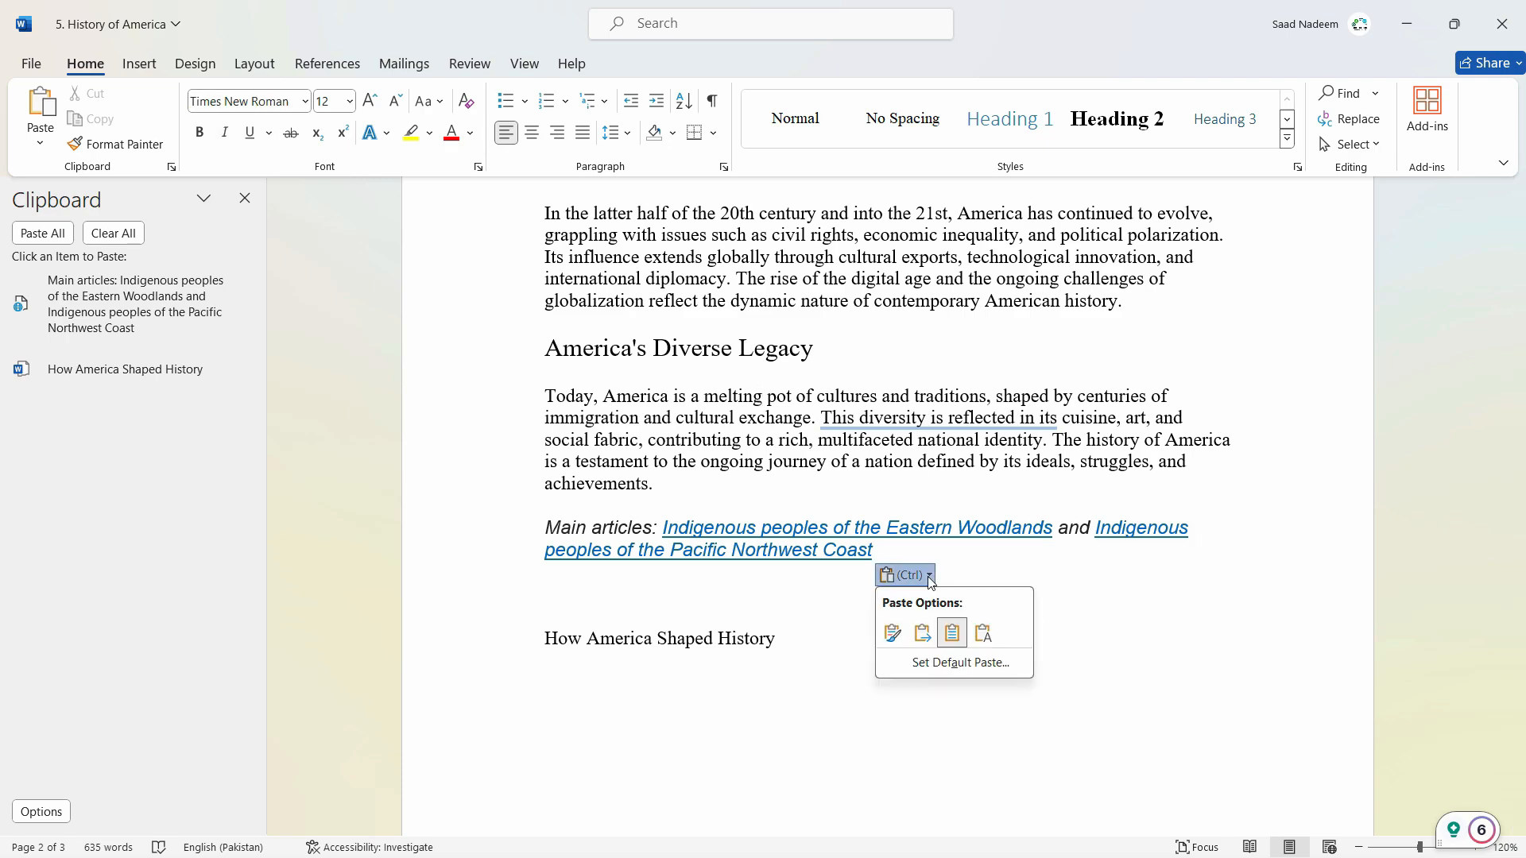
pyautogui.click(924, 642)
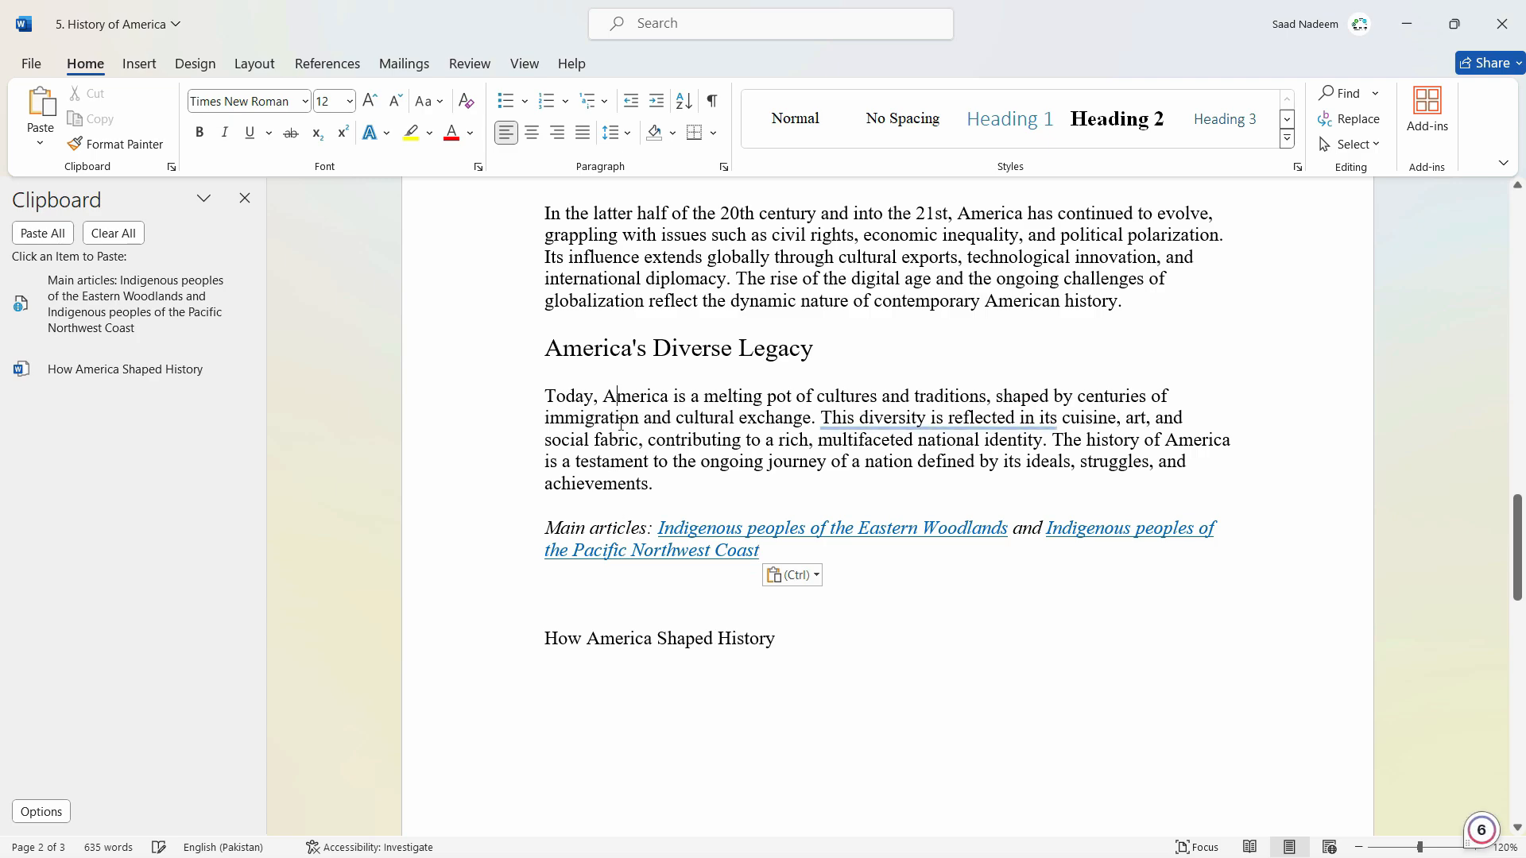
# Check the merged line's formatting, then select the pasted Main articles paragraph and delete it.
pyautogui.click(604, 504)
pyautogui.click(613, 528)
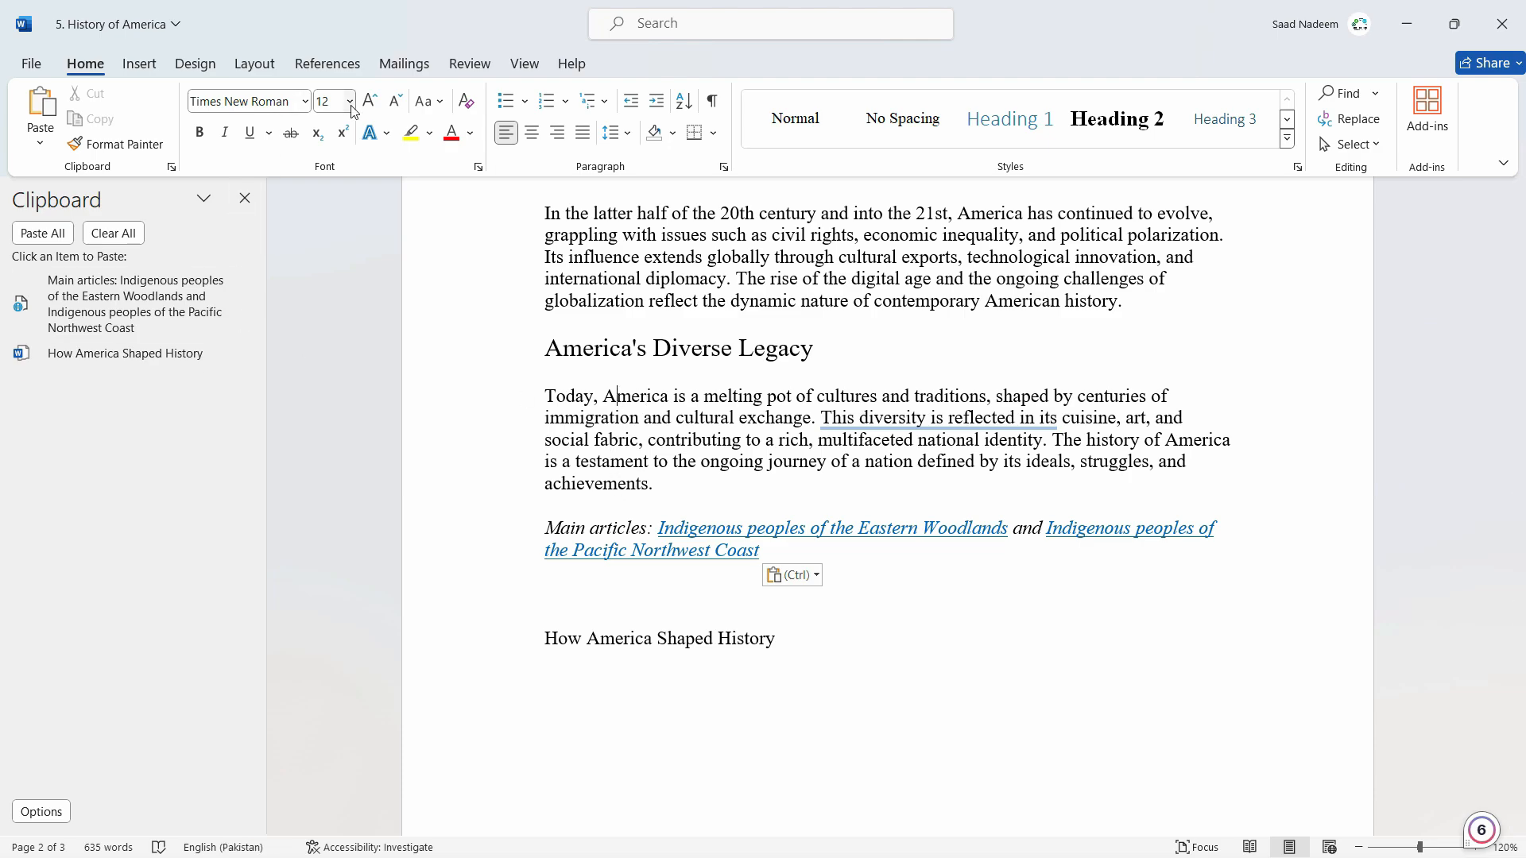
pyautogui.click(603, 531)
pyautogui.tripleClick(765, 557)
pyautogui.hotkey('ctrl', 'c')
pyautogui.press('Delete')
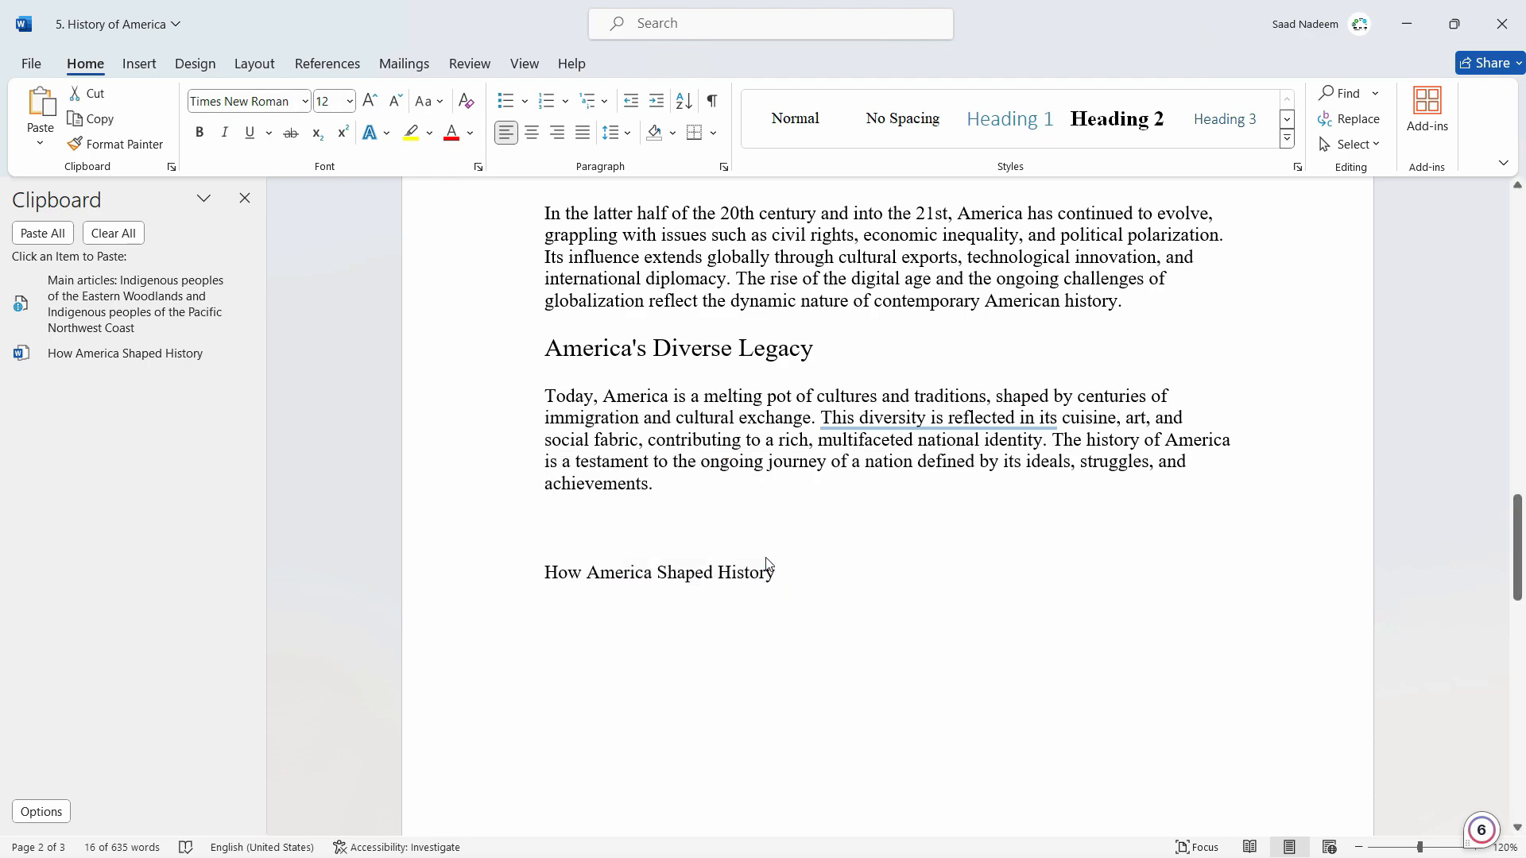
# Add two blank lines after the "achievements." paragraph and paste the Main articles line using Keep Text Only.
pyautogui.click(736, 491)
pyautogui.press('Return')
pyautogui.press('Return')
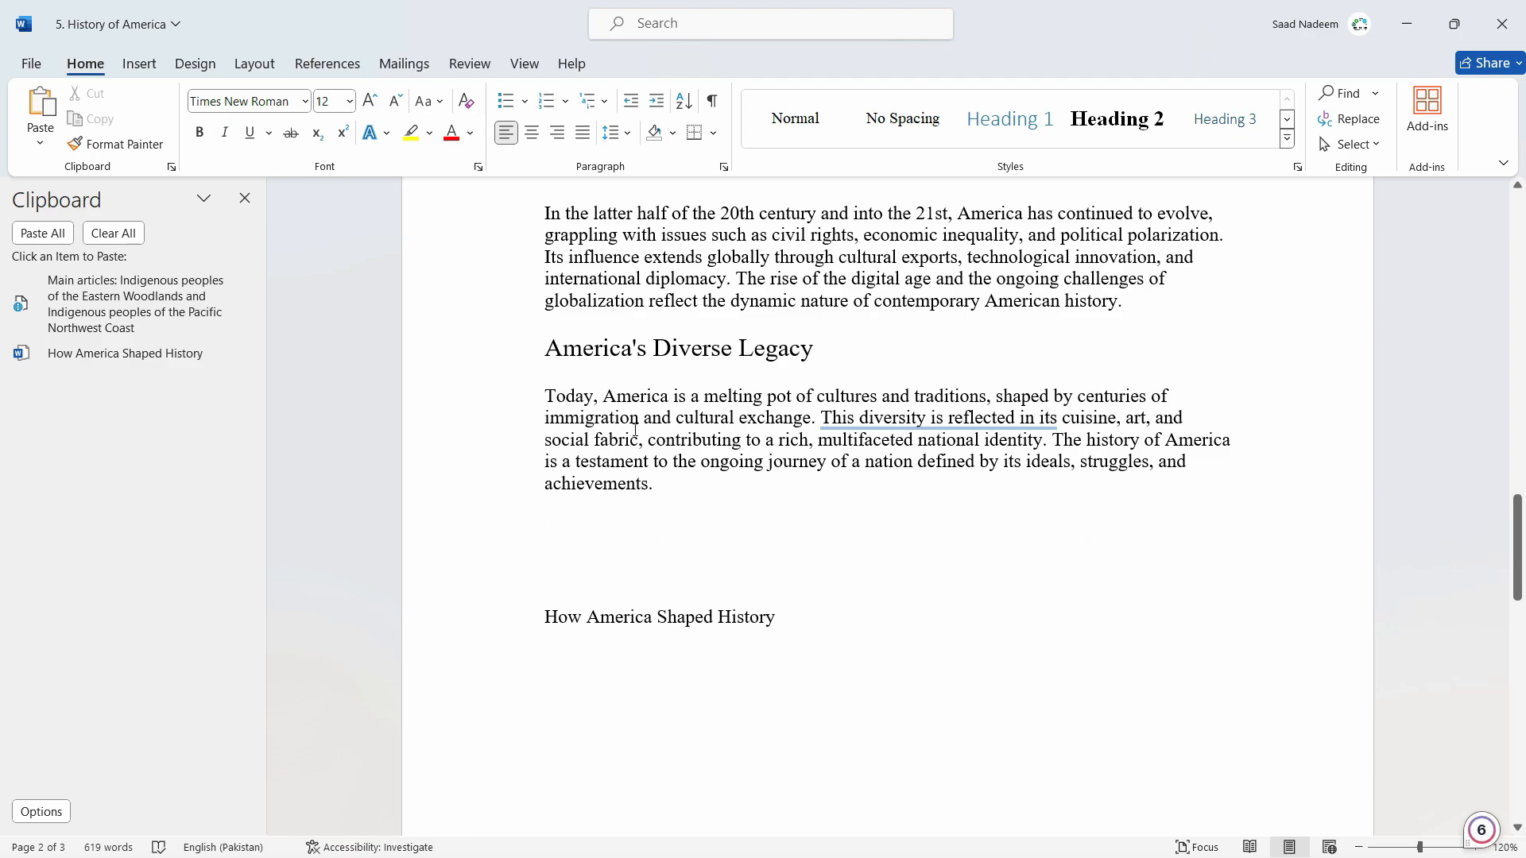
pyautogui.rightClick(578, 528)
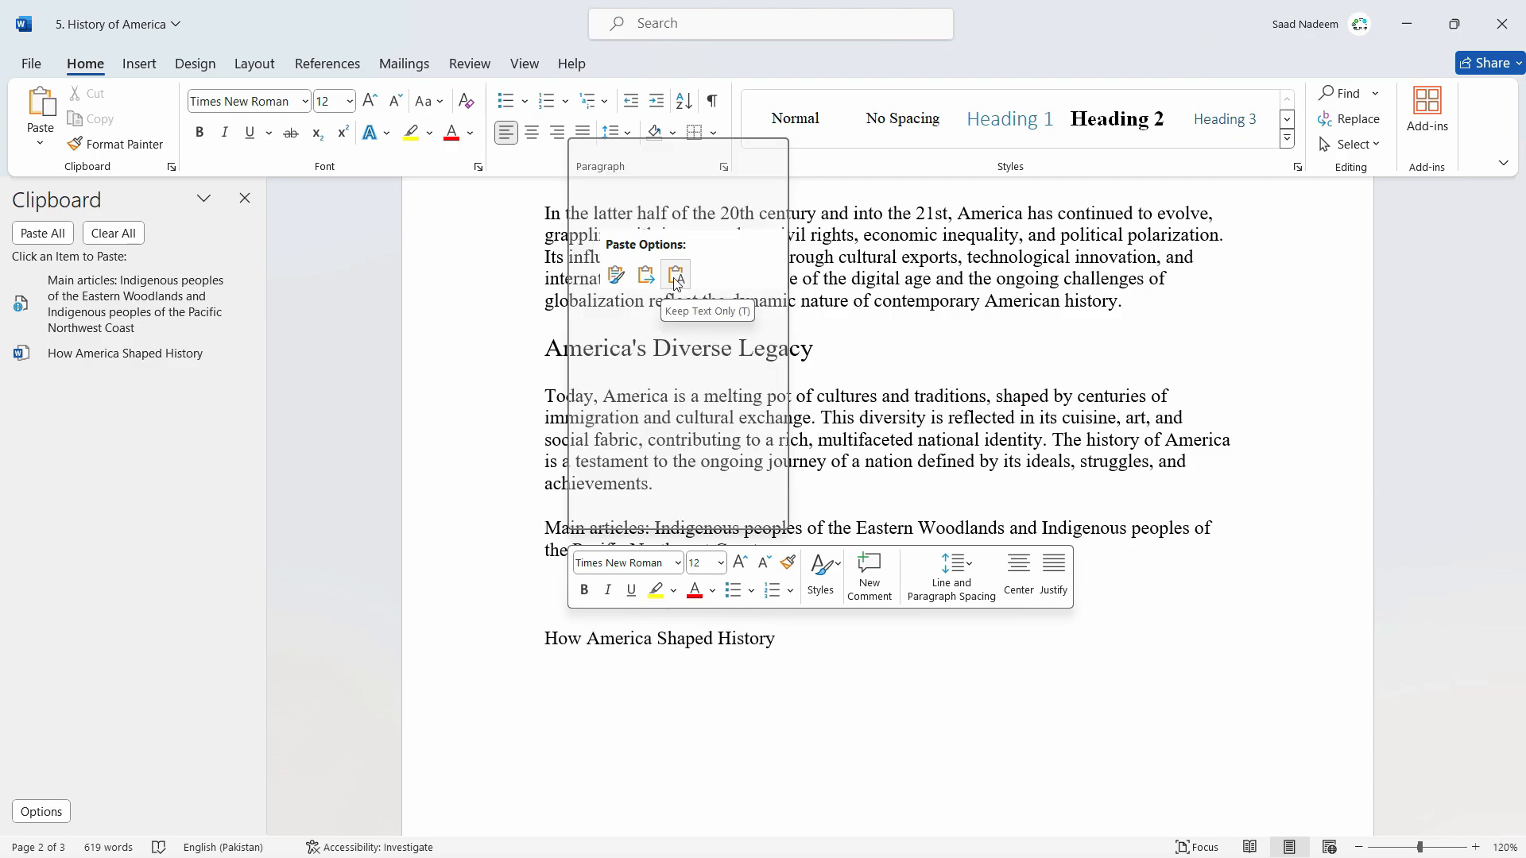
pyautogui.click(675, 275)
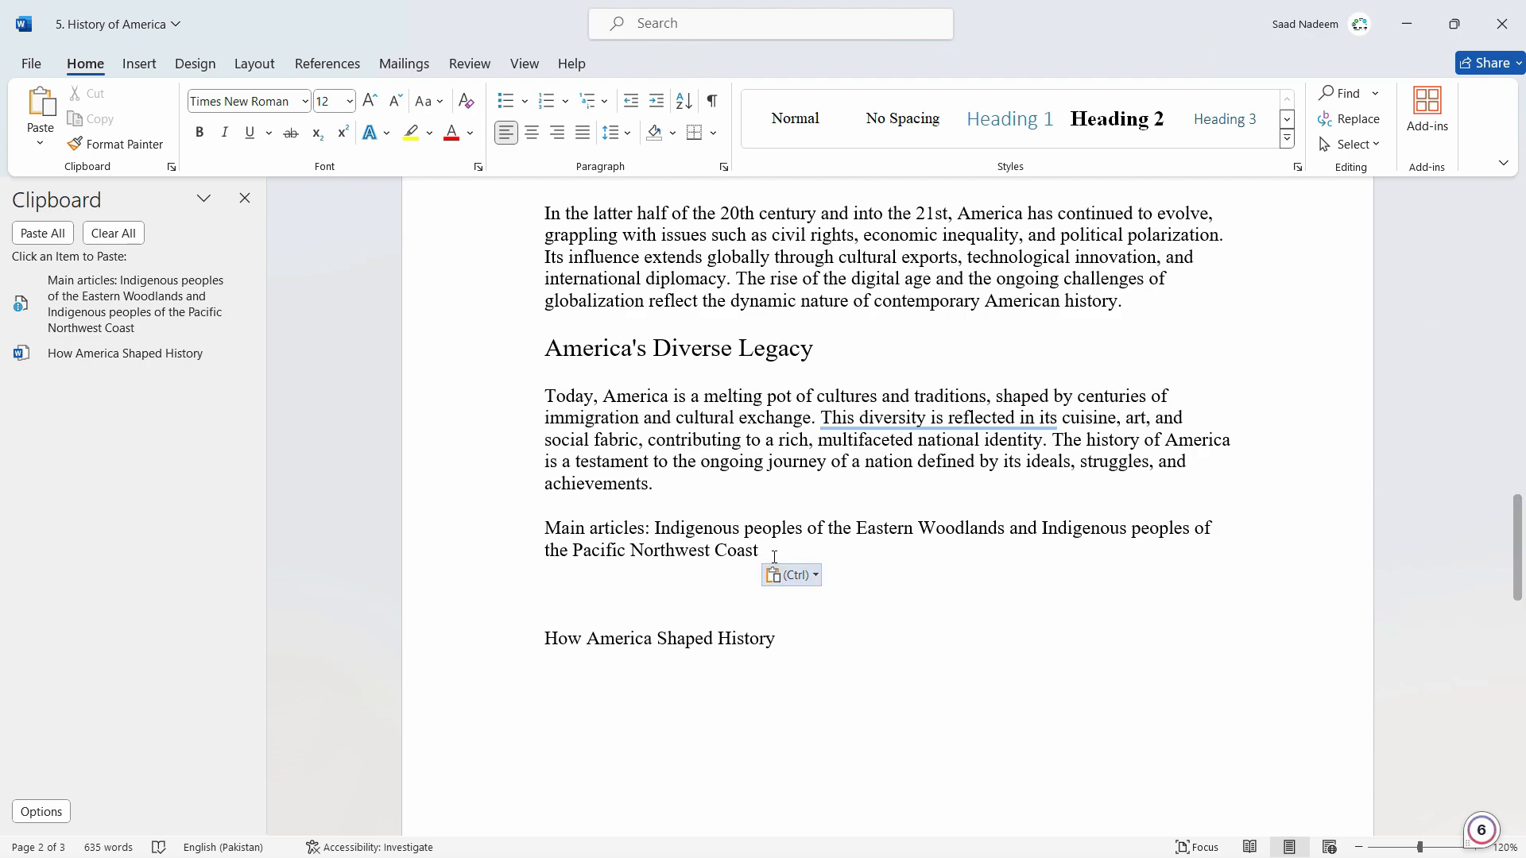
pyautogui.click(780, 439)
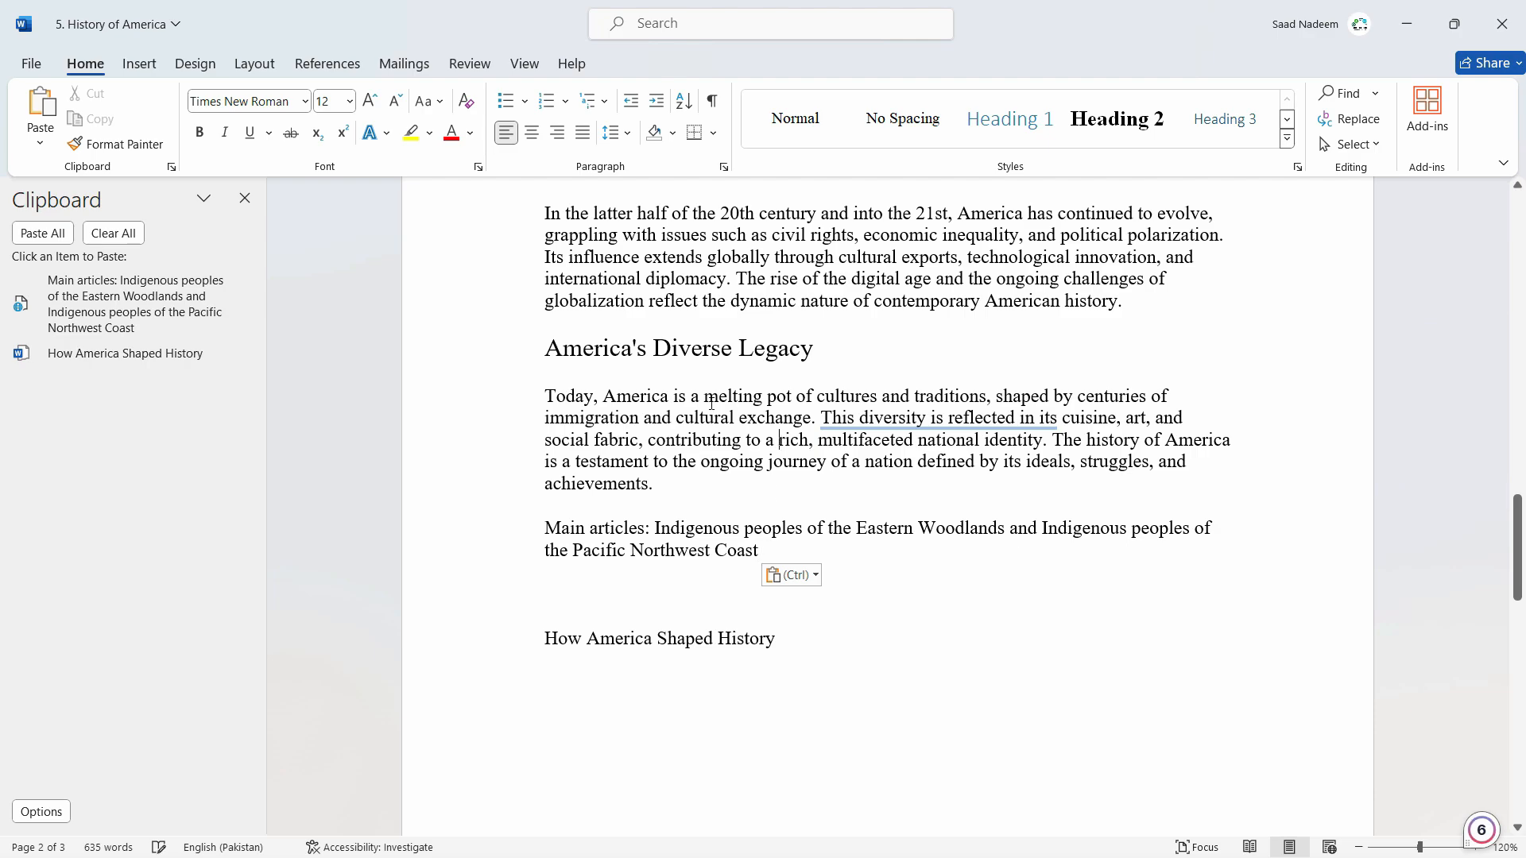
pyautogui.click(795, 551)
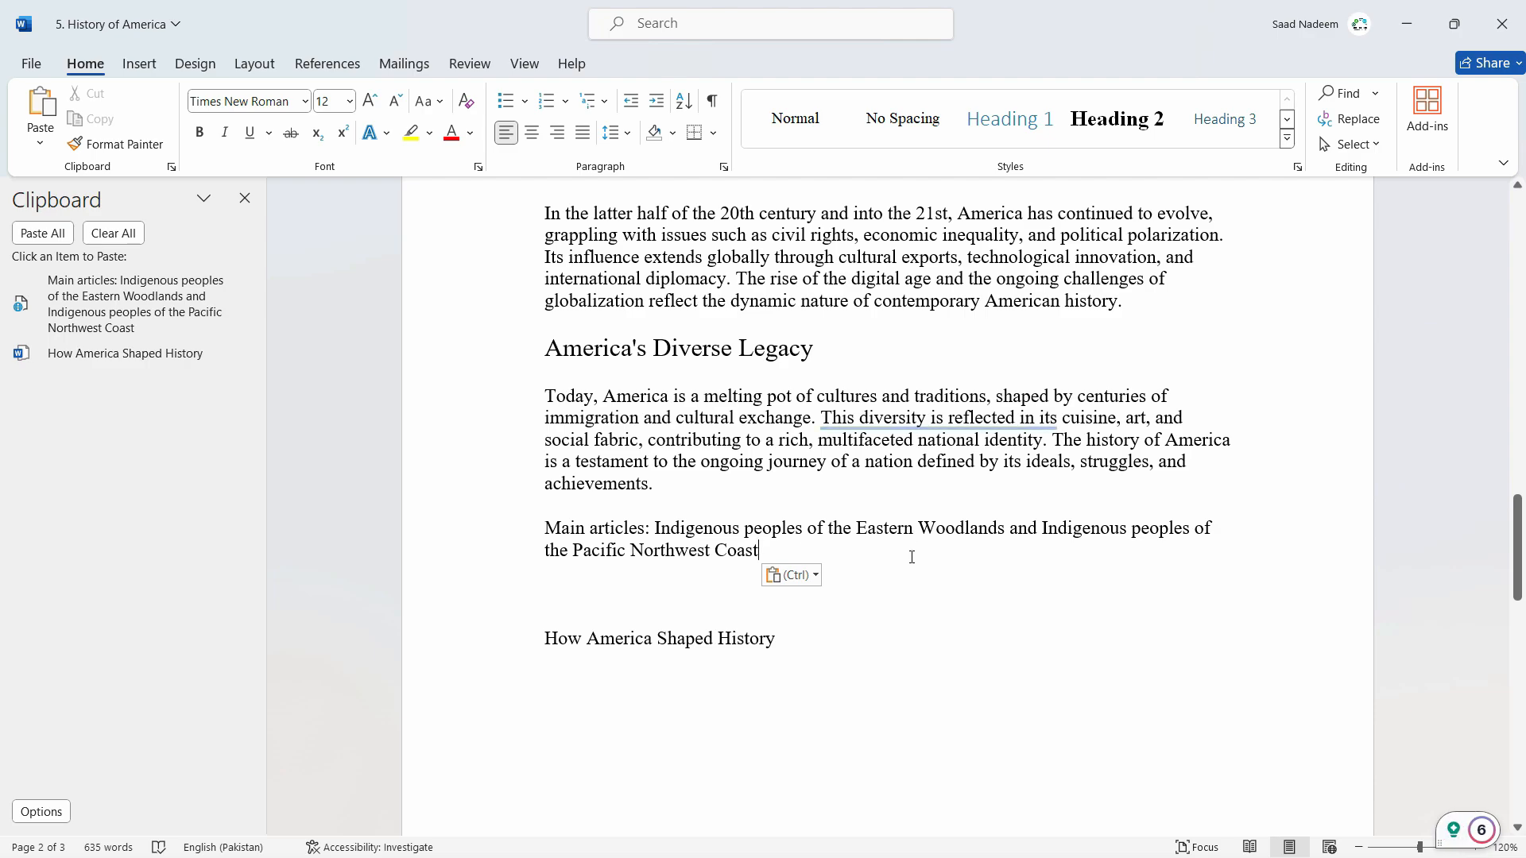